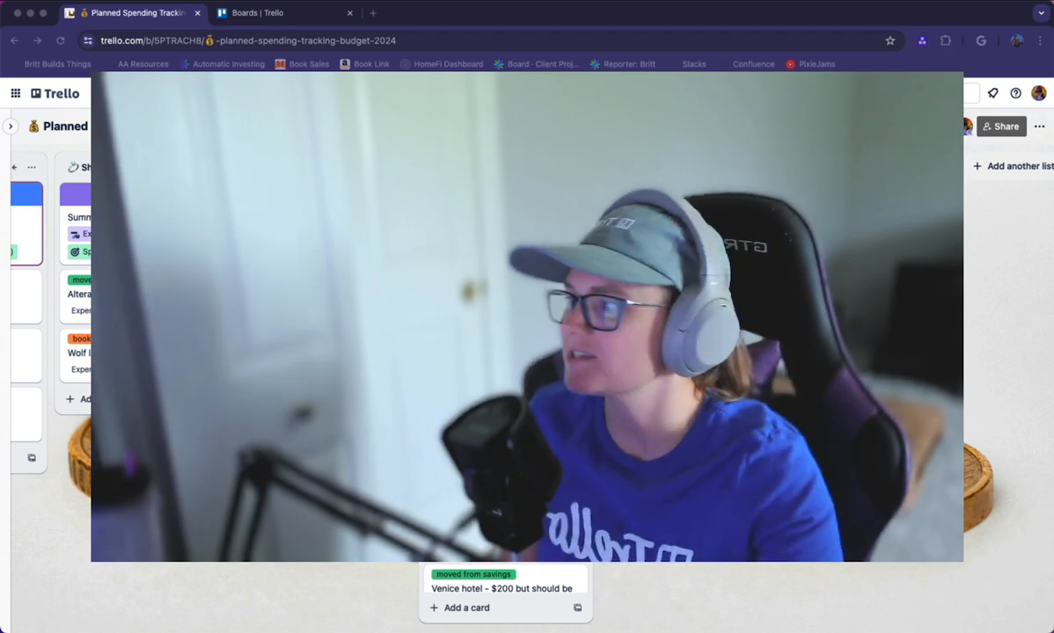
Step: Look over the category lists and their spending summaries on the Planned Spending Tracking (Budget 2024) board
scroll(196, 372, left, 2)
scroll(195, 371, left, 5)
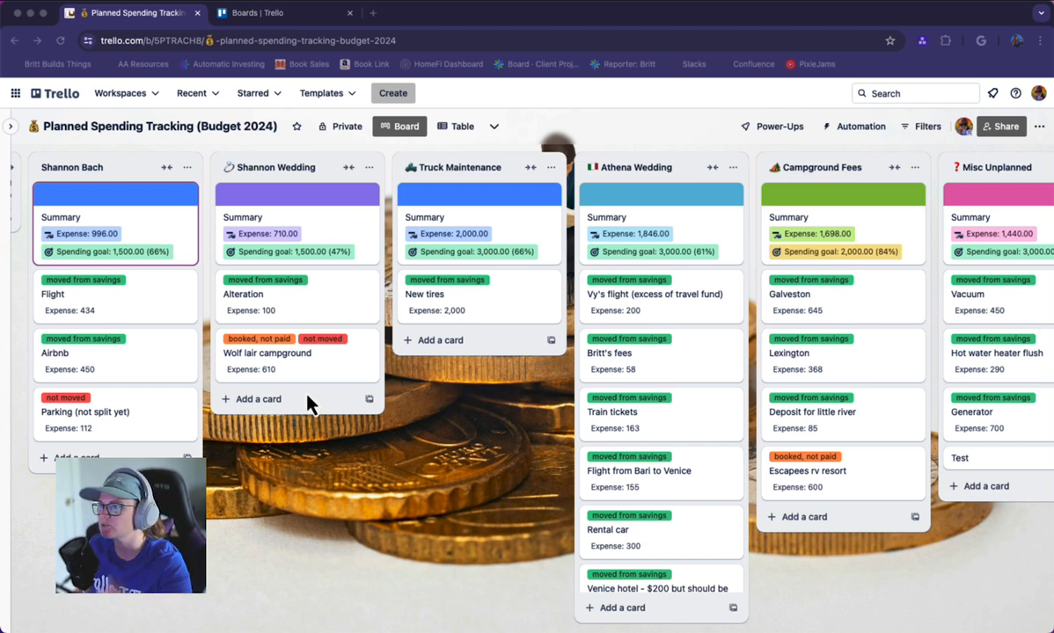
scroll(307, 405, right, 10)
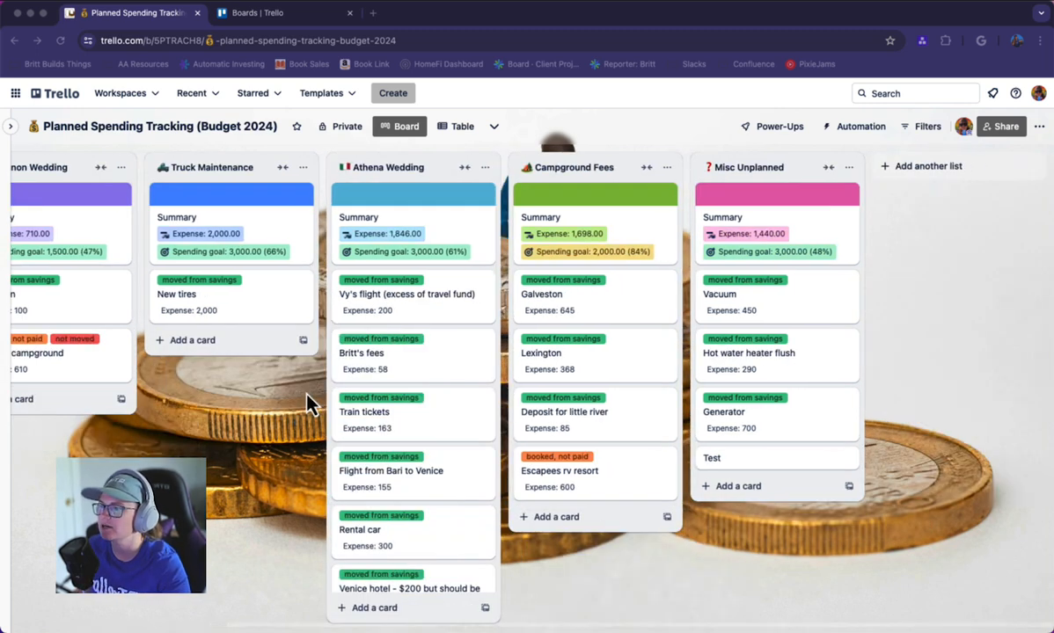
scroll(306, 394, left, 10)
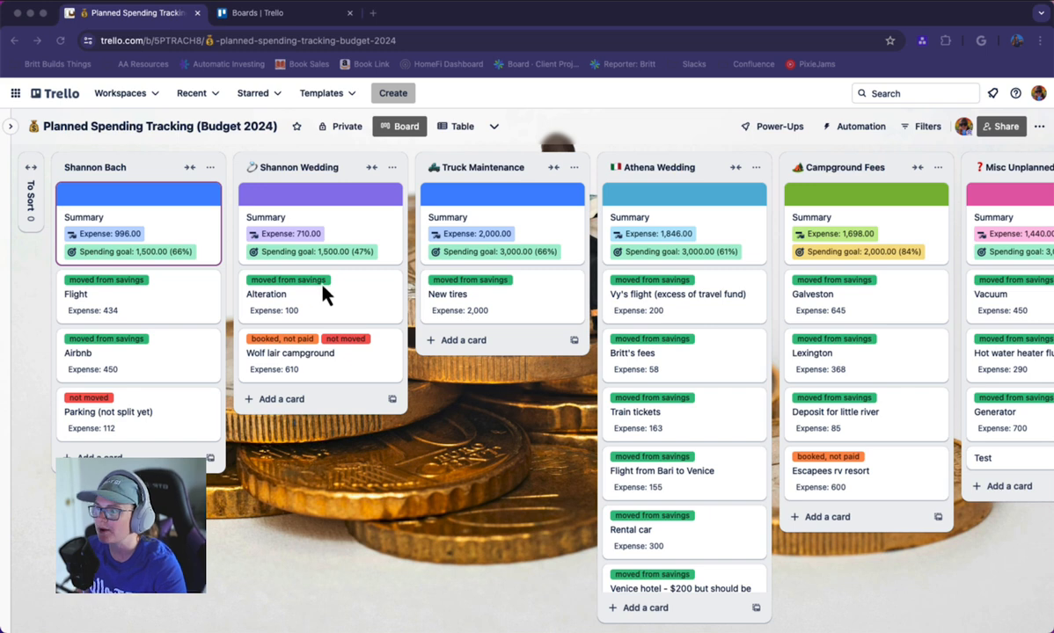
scroll(322, 294, right, 2)
Step: Create a new board titled Budget in the Personal (BC) workspace
key(ctrl+Tab)
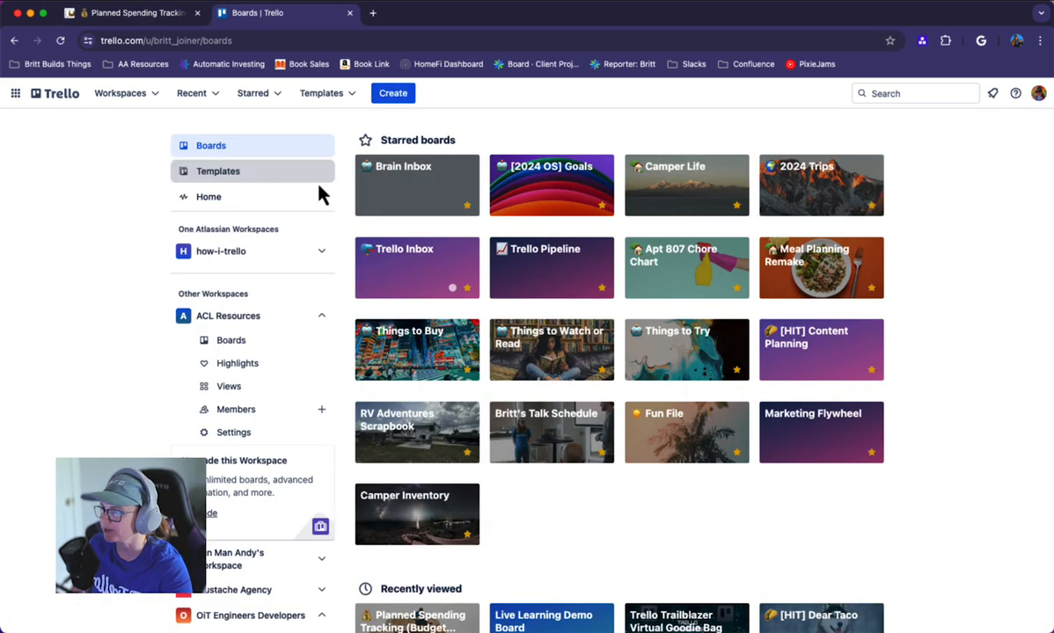
click(393, 94)
click(438, 161)
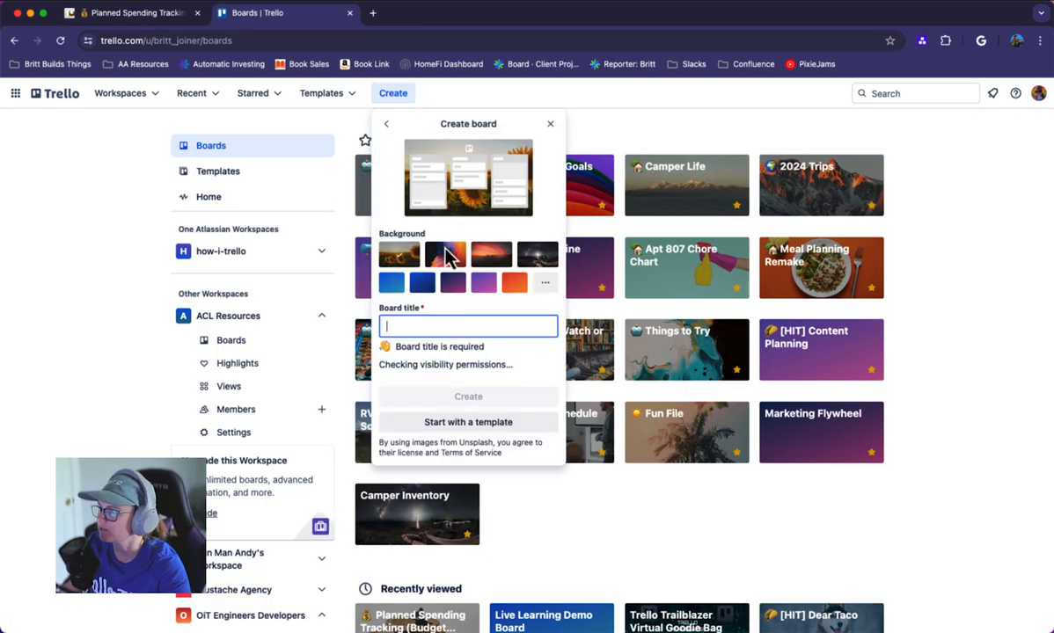
text(Budget)
click(433, 376)
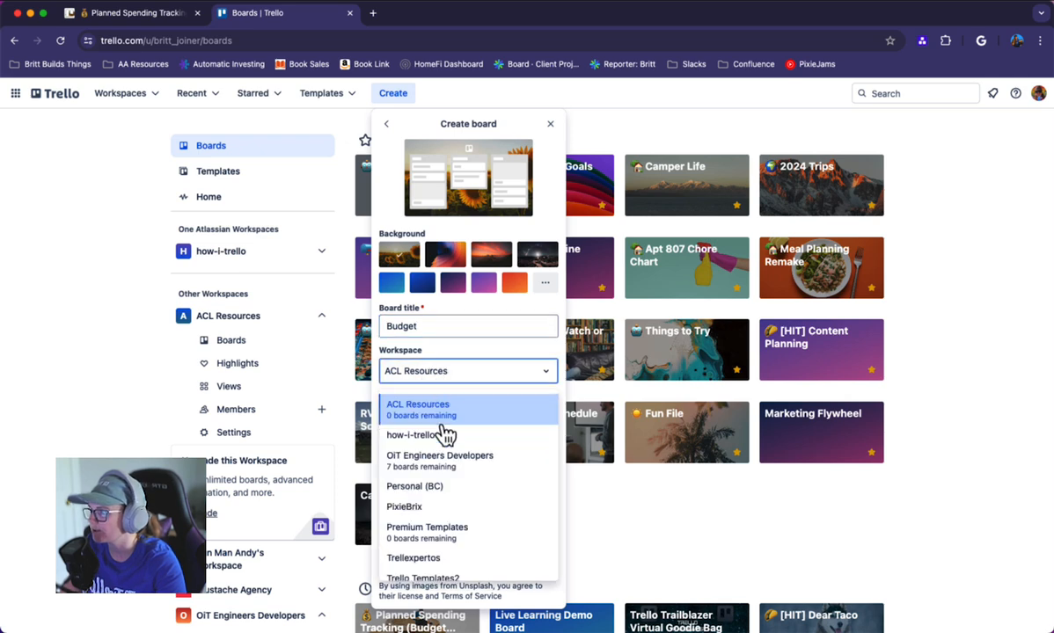
click(444, 487)
click(467, 449)
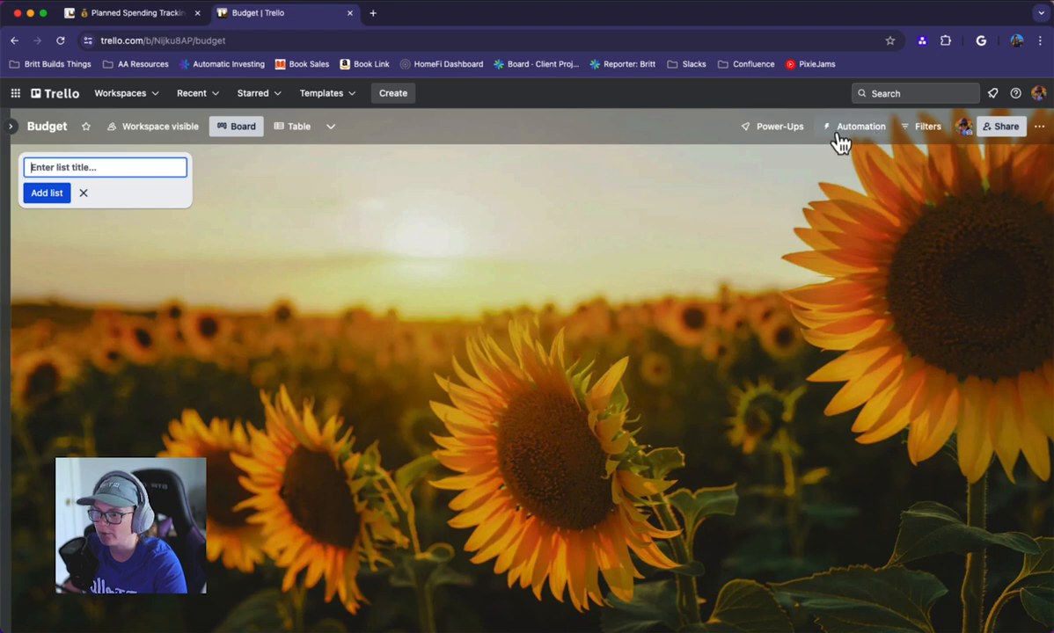
Step: Find the Colorful Budget Power-Up, add it to the Budget board and return to the board
click(778, 129)
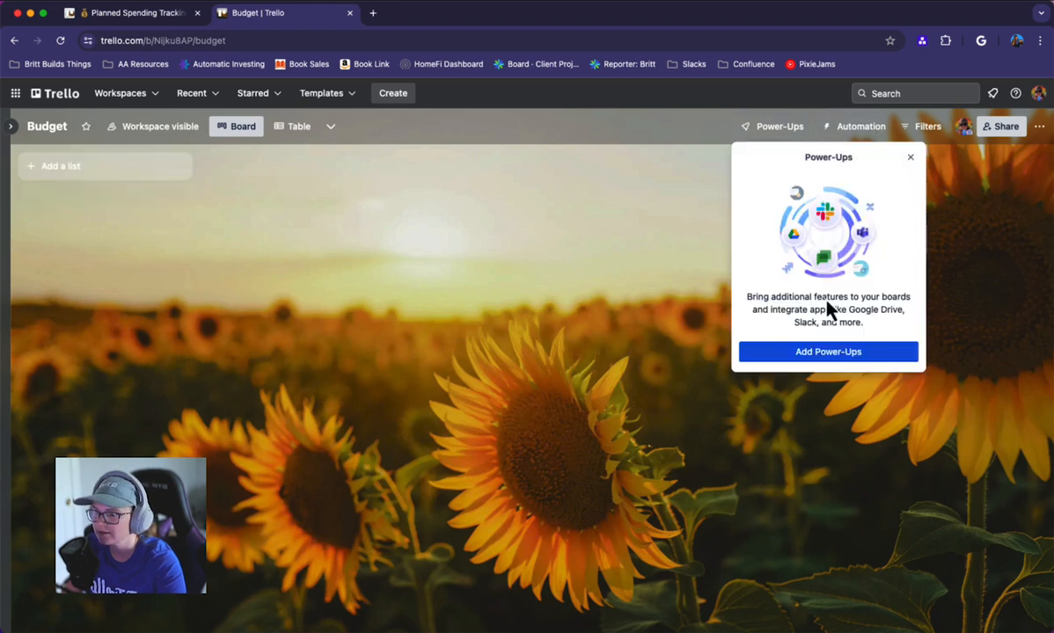
click(827, 352)
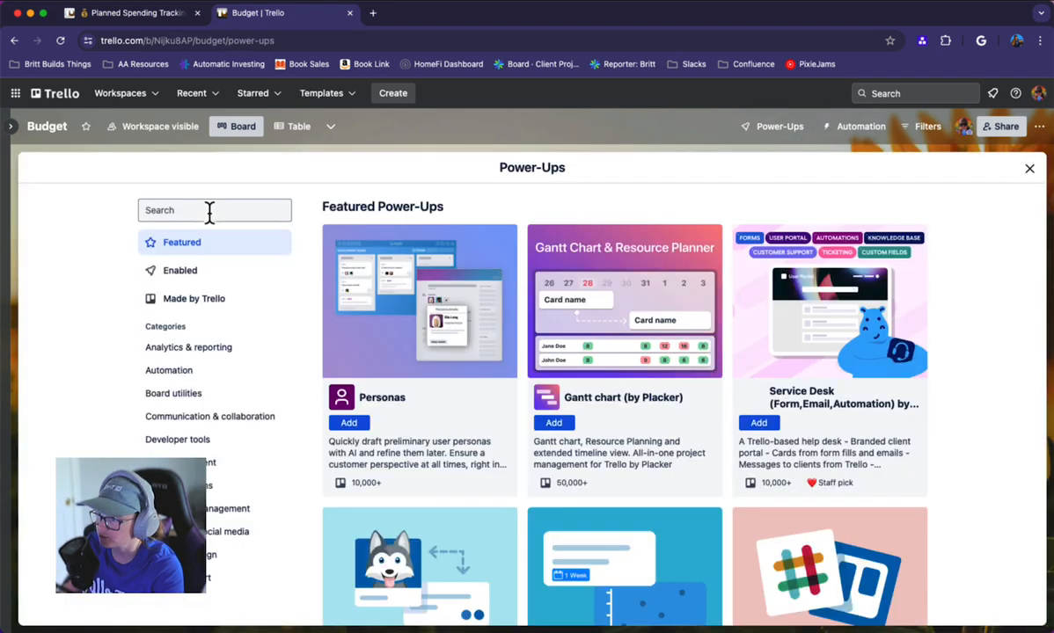
click(210, 211)
text(colorfu)
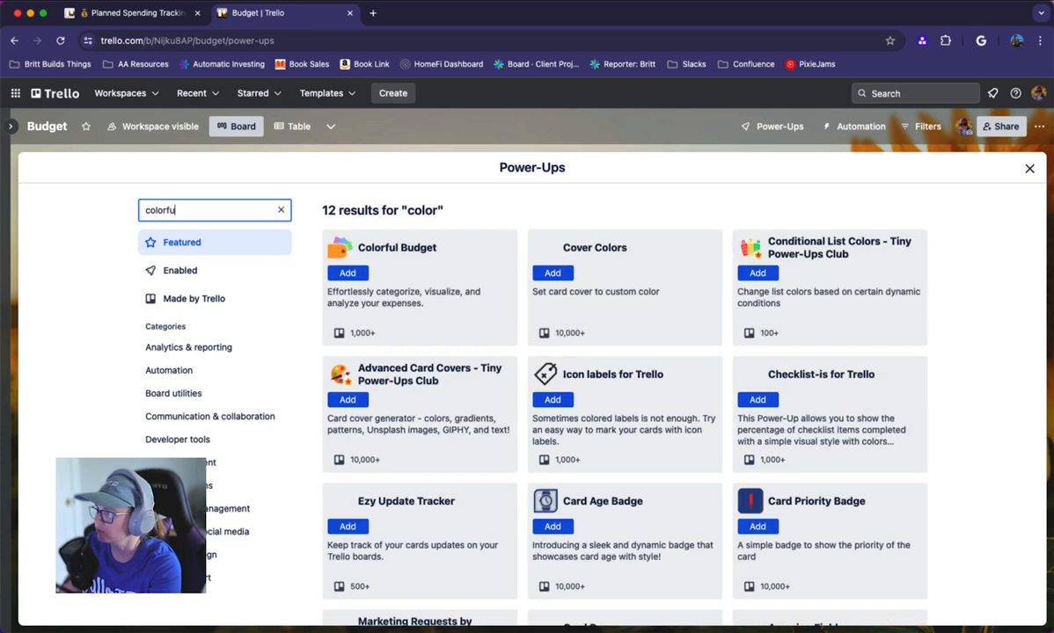
text(l)
click(348, 272)
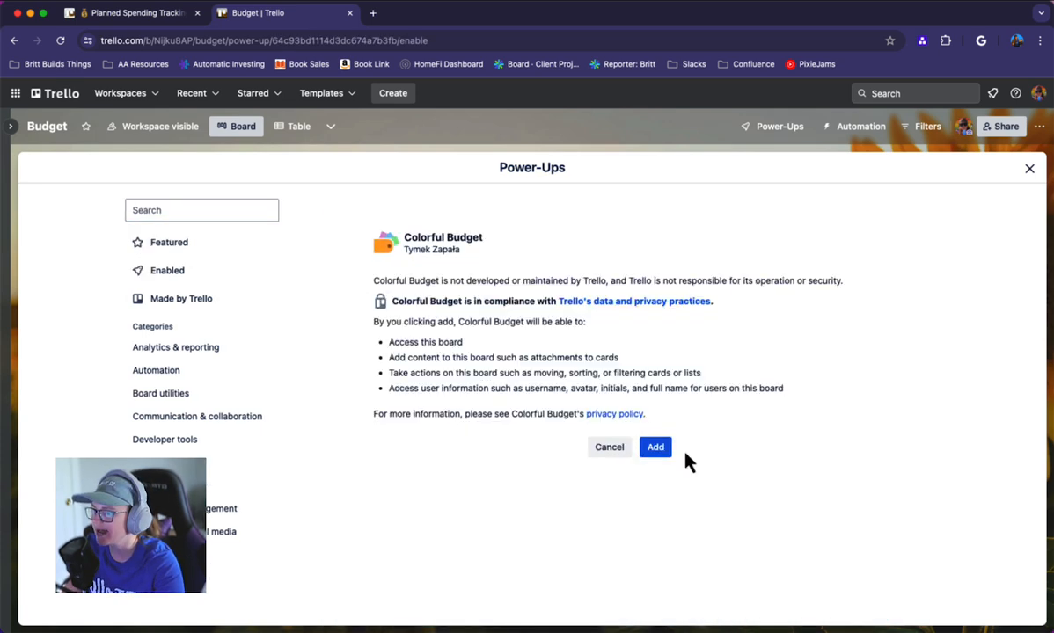
click(654, 449)
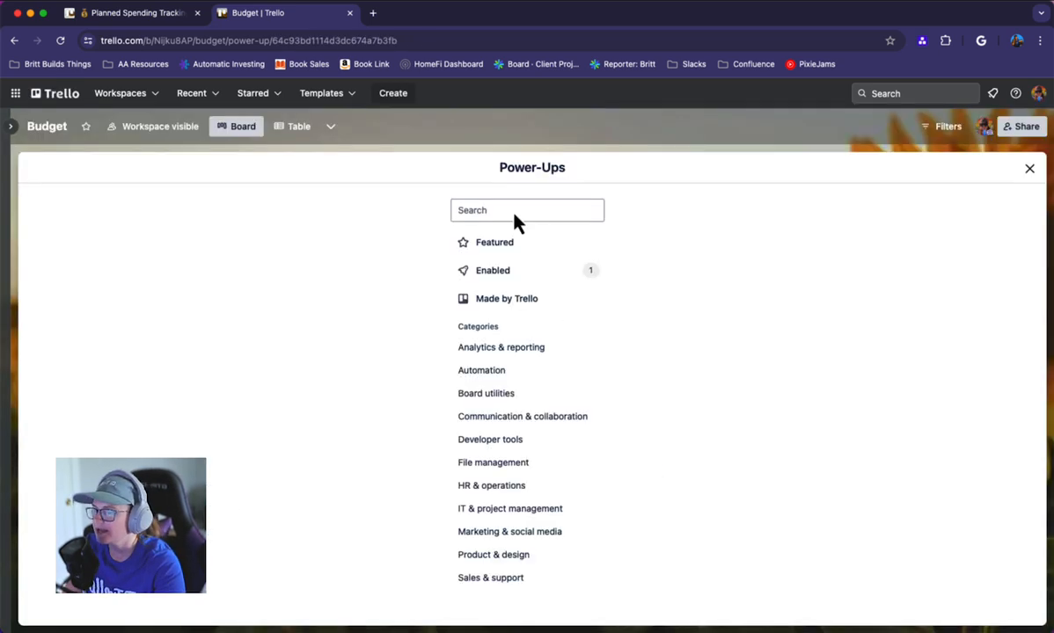
scroll(506, 395, down, 15)
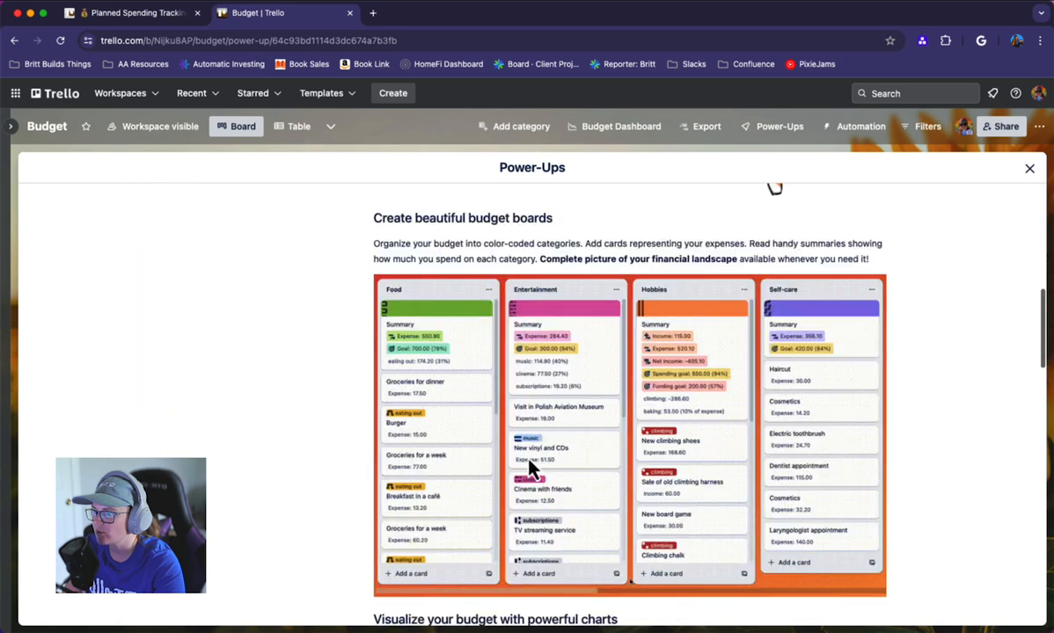
click(1029, 169)
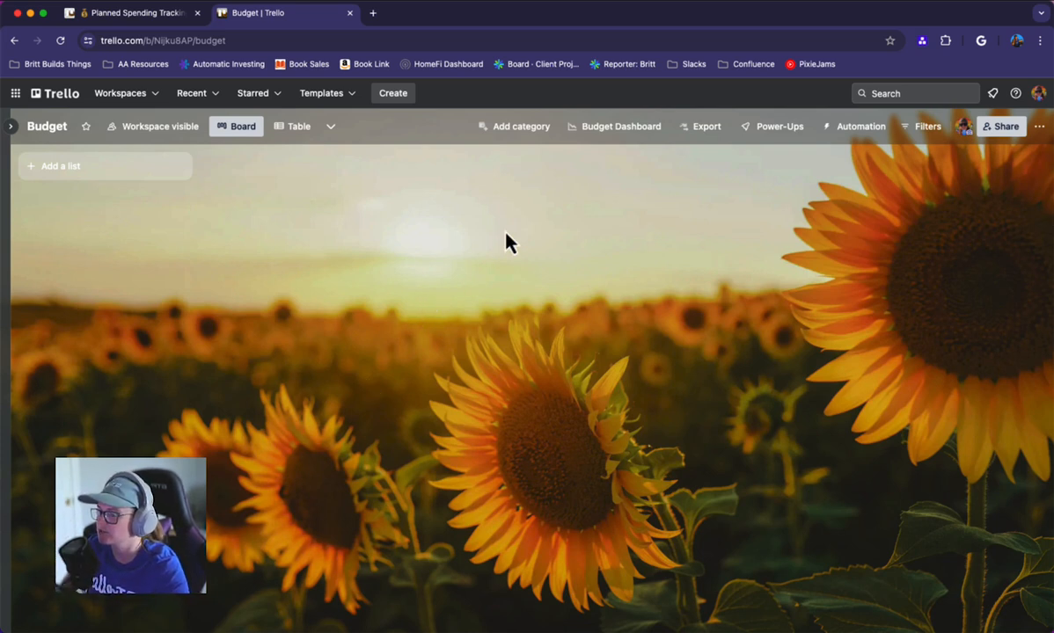
Step: Start a new budget category named Coffee and give it the orange color
click(517, 127)
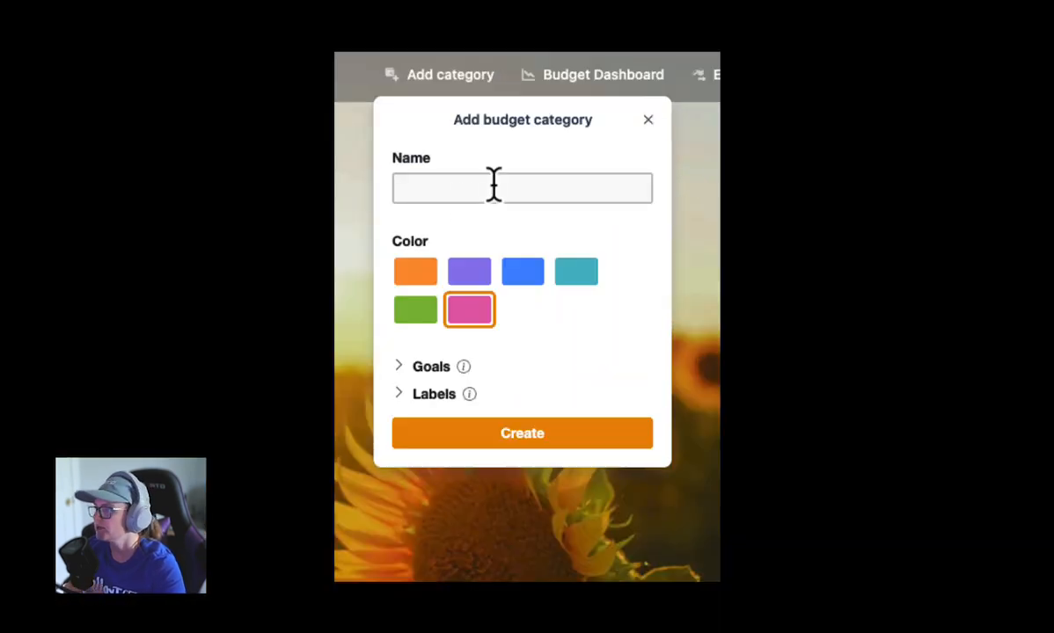
click(530, 200)
text(Coffee)
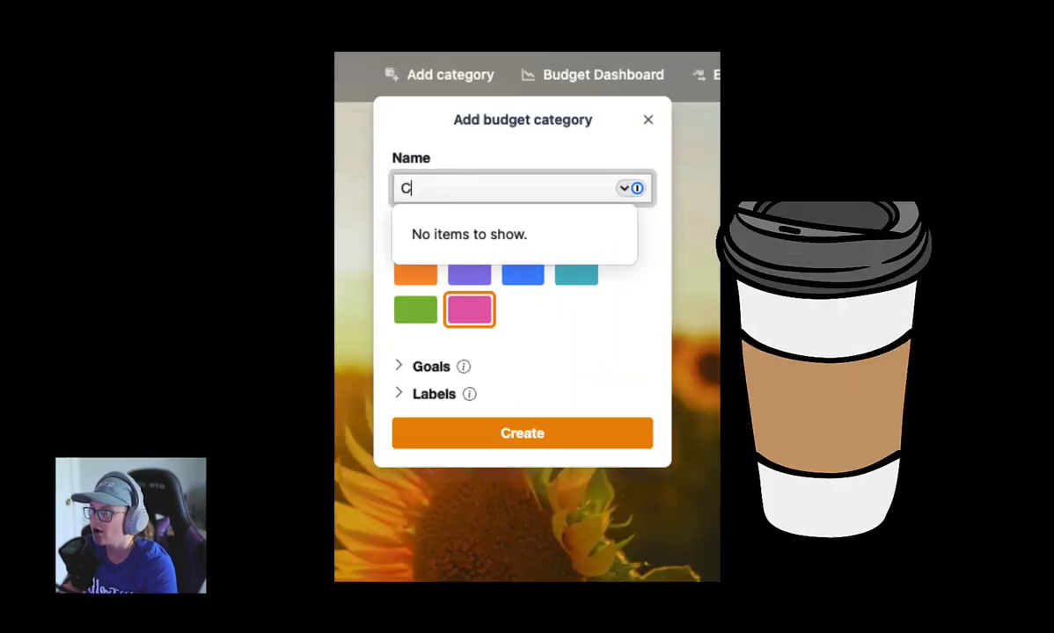
click(654, 233)
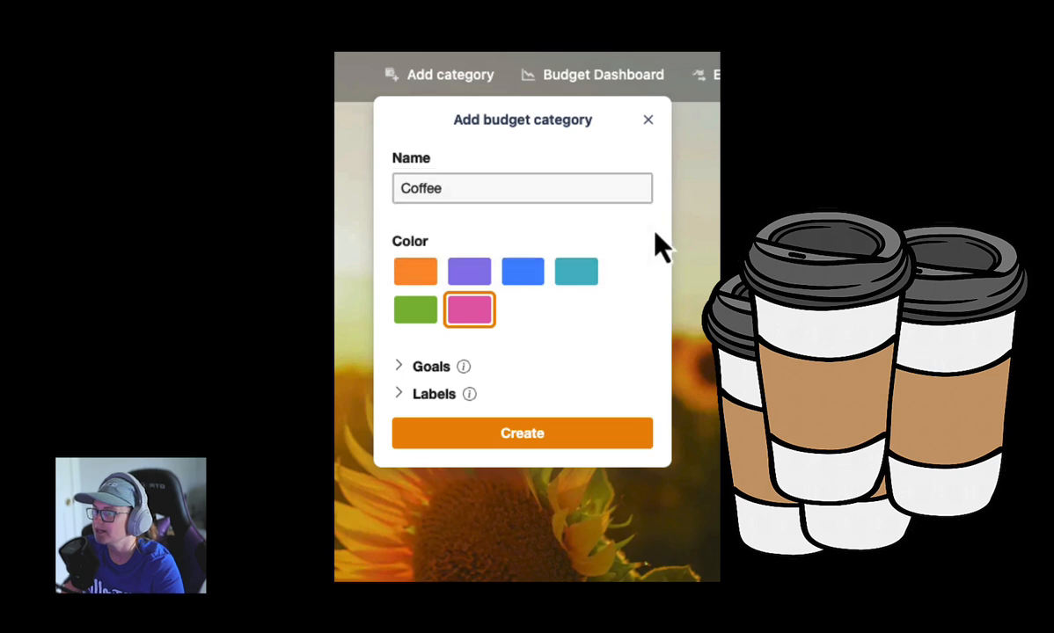
click(419, 276)
Step: Set a spending goal of 100 for the Coffee category, check its label options and create the category
mouse_move(461, 368)
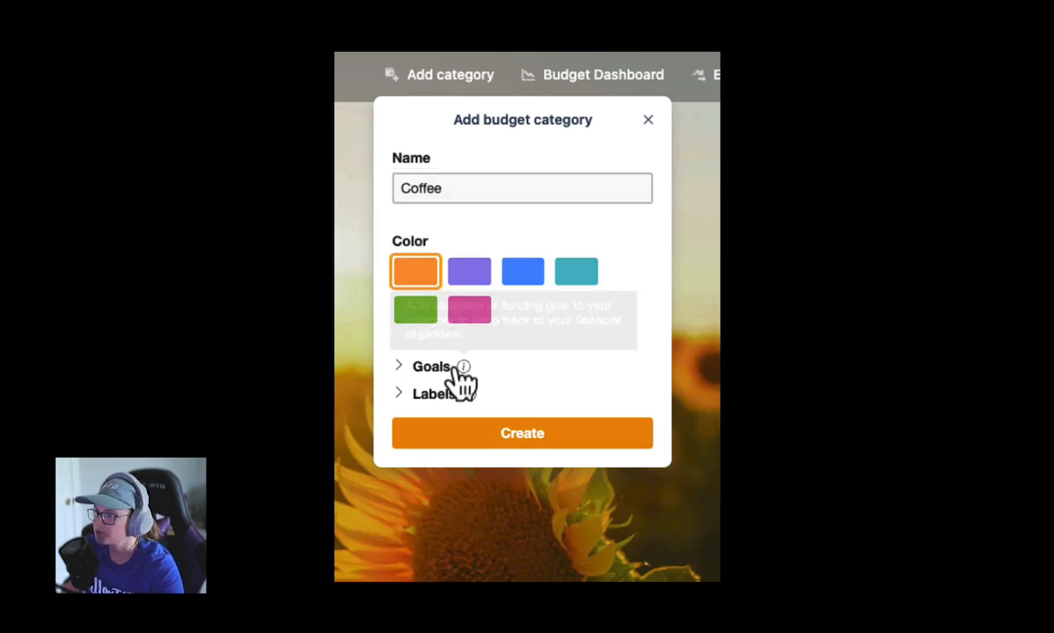
click(424, 368)
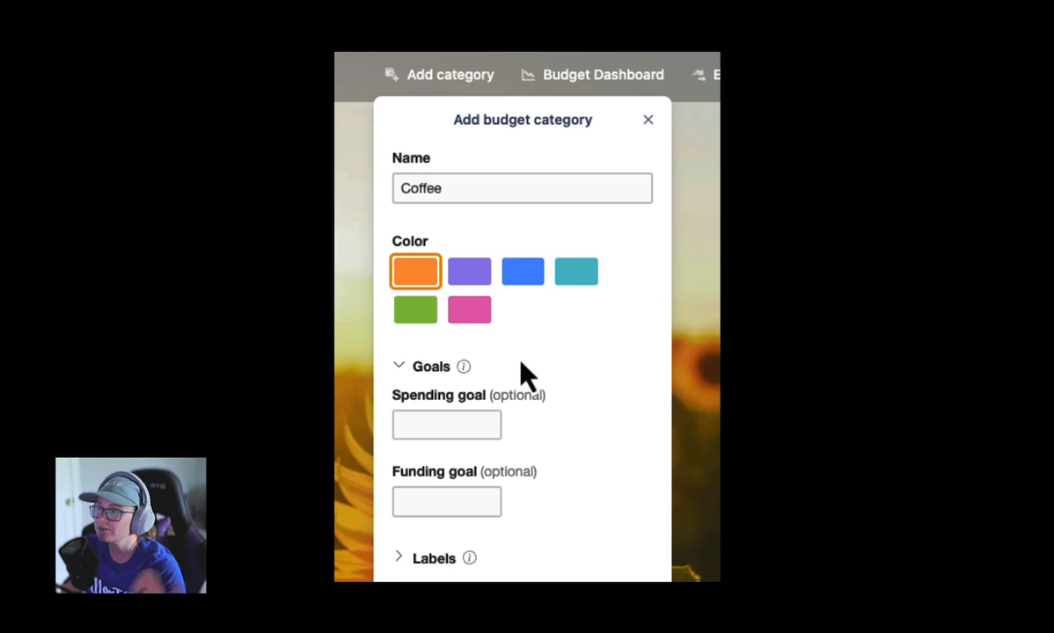
click(430, 425)
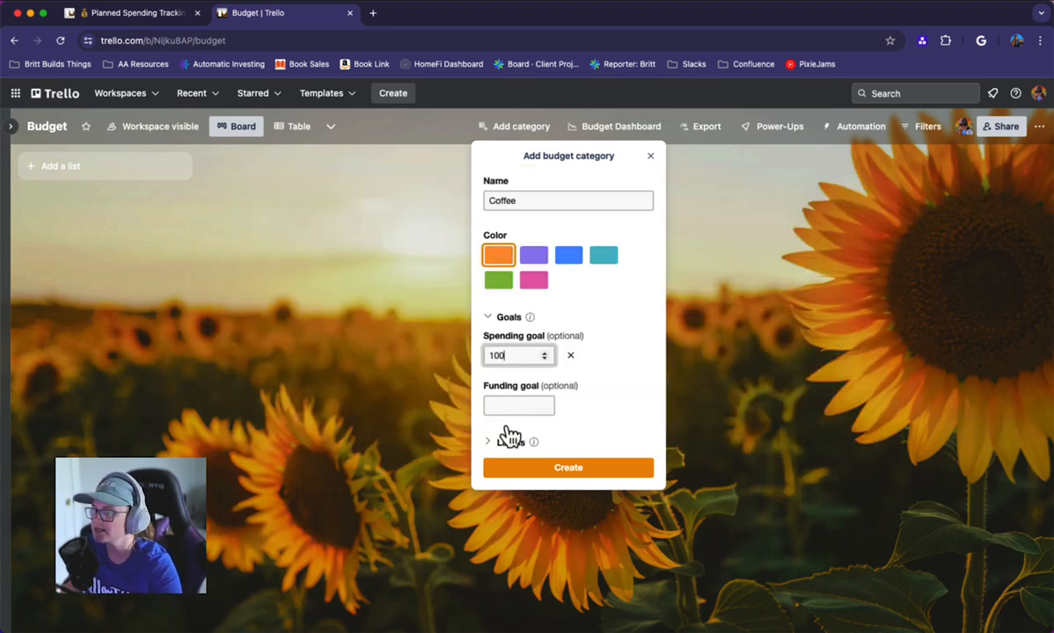
click(503, 442)
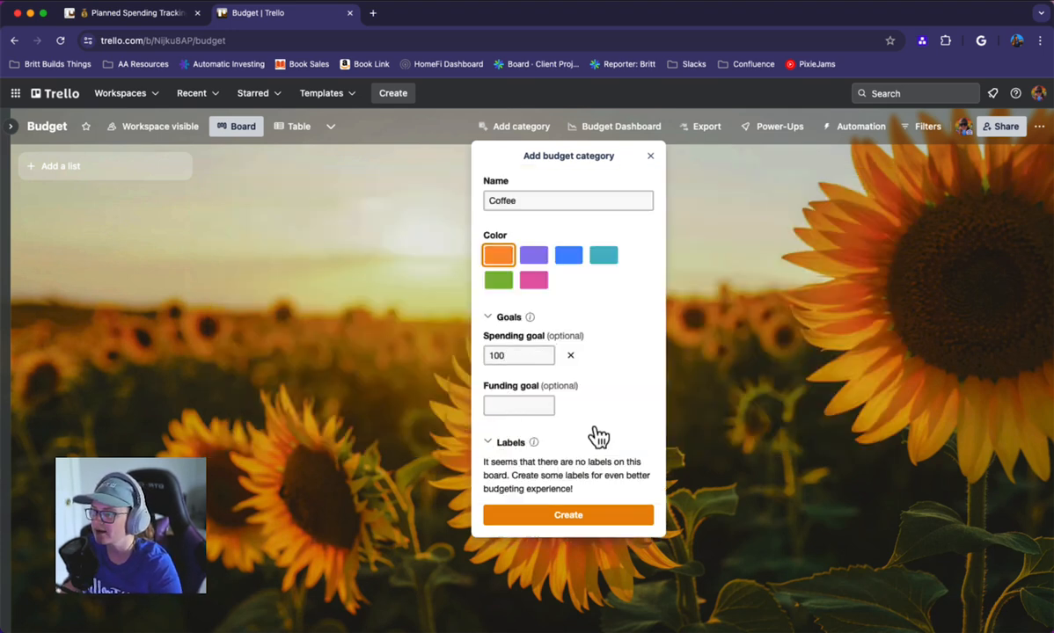
click(508, 447)
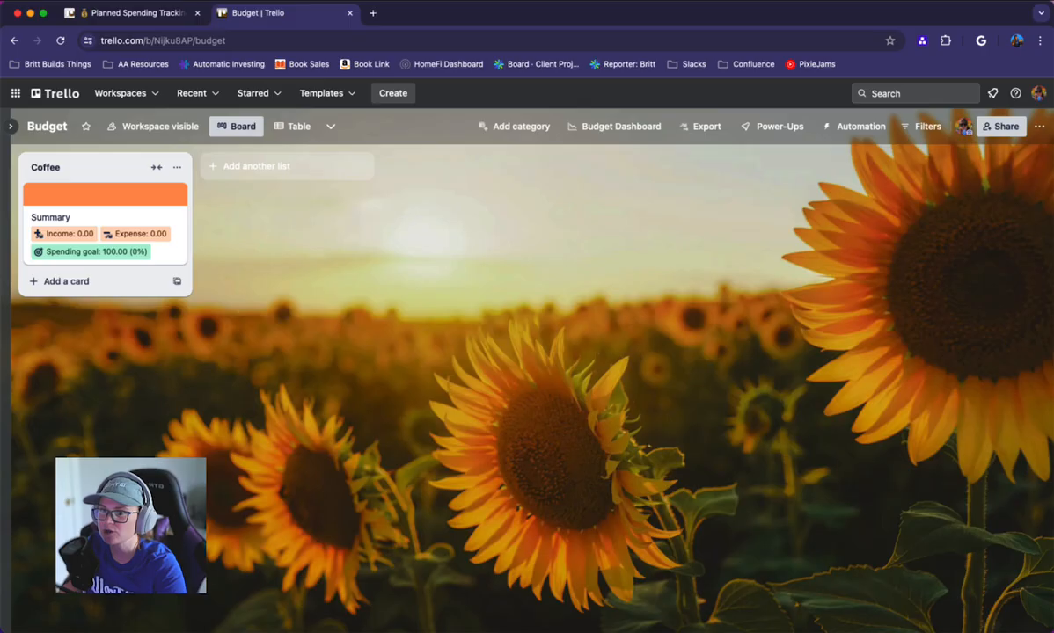
Step: Add a card titled Starbucks to the Coffee list
click(67, 281)
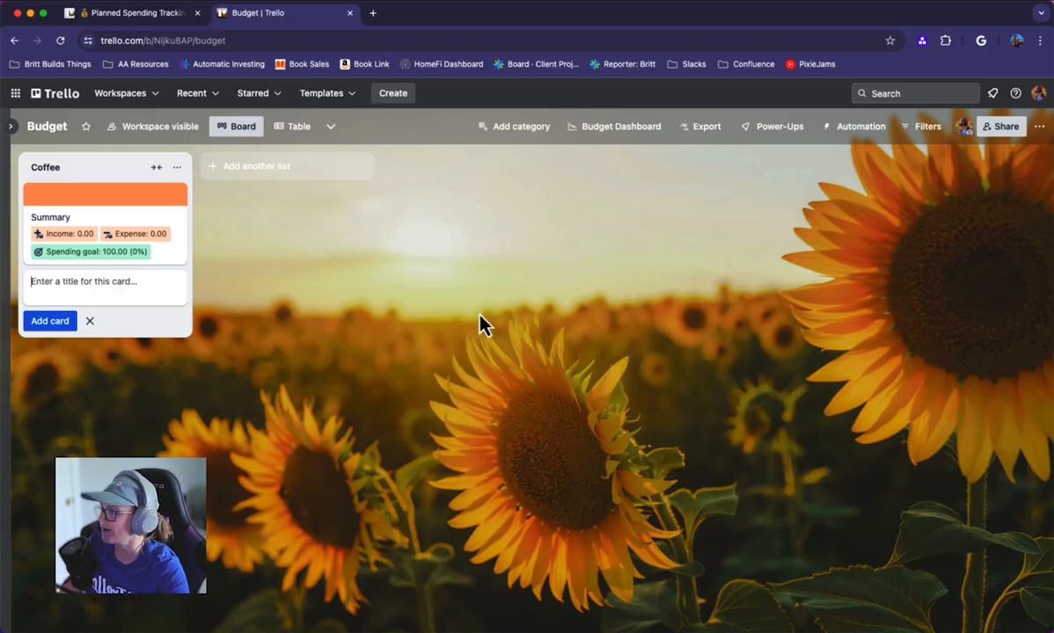
text(Starbu)
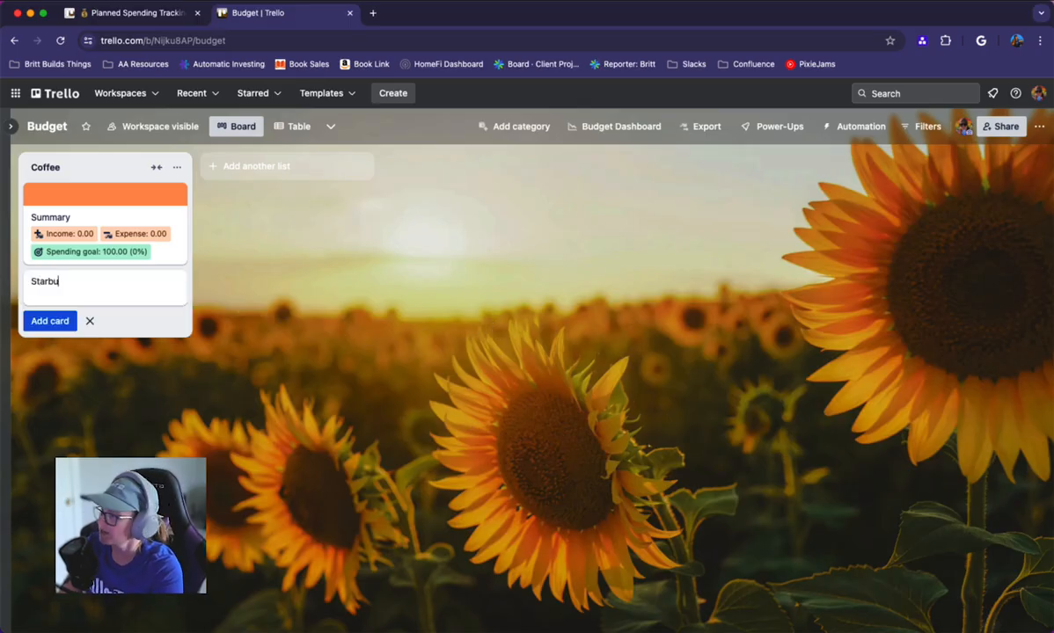
text(cks)
key(Return)
Step: Record an expense of 5 on the Starbucks card and return to the board
click(148, 284)
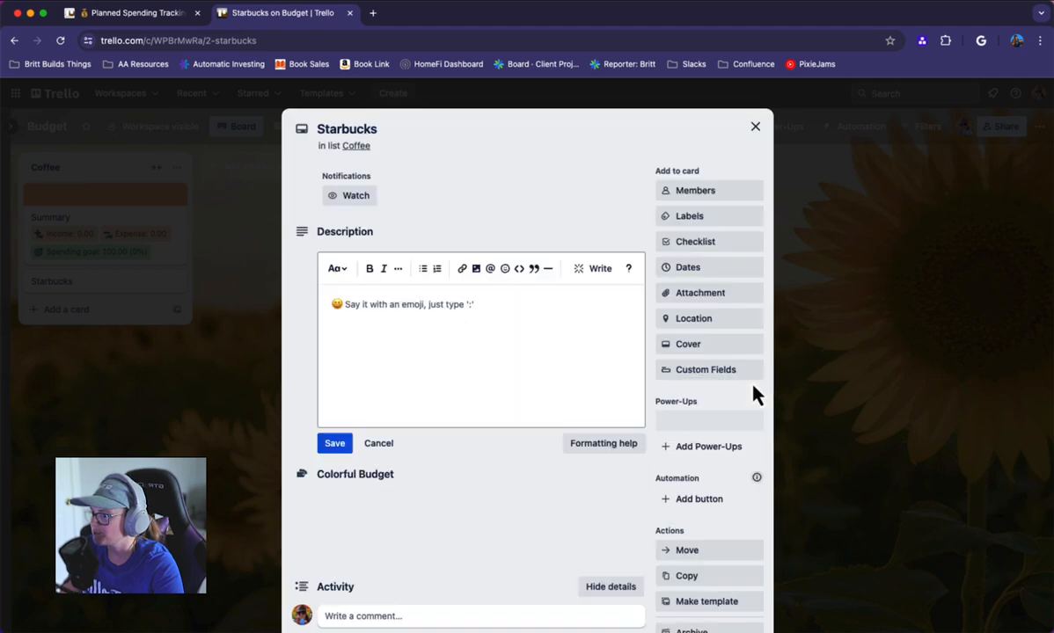
scroll(426, 442, down, 2)
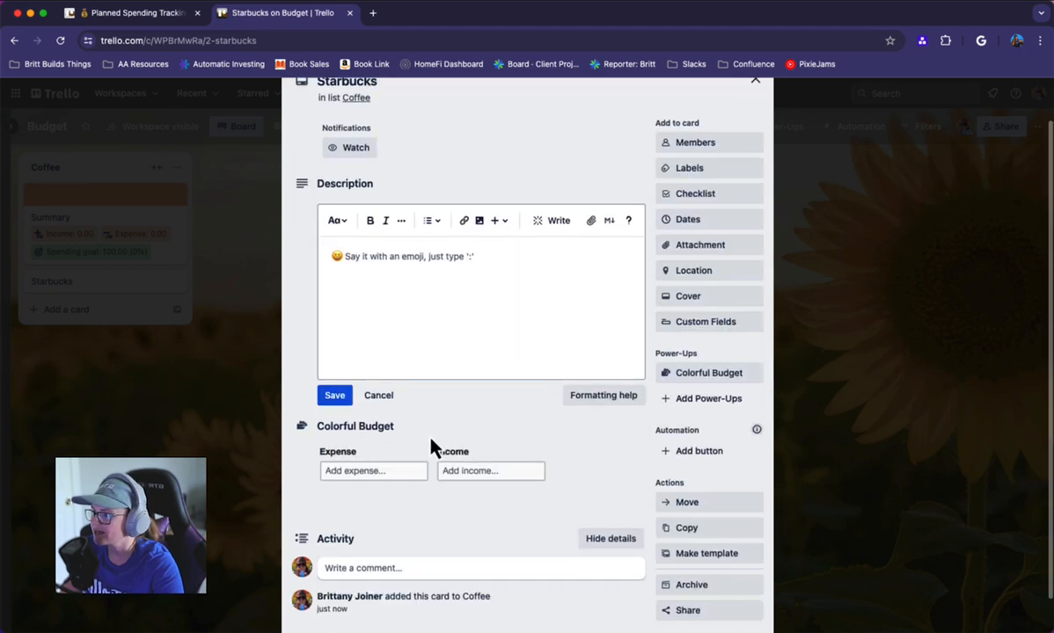
click(350, 467)
text(5)
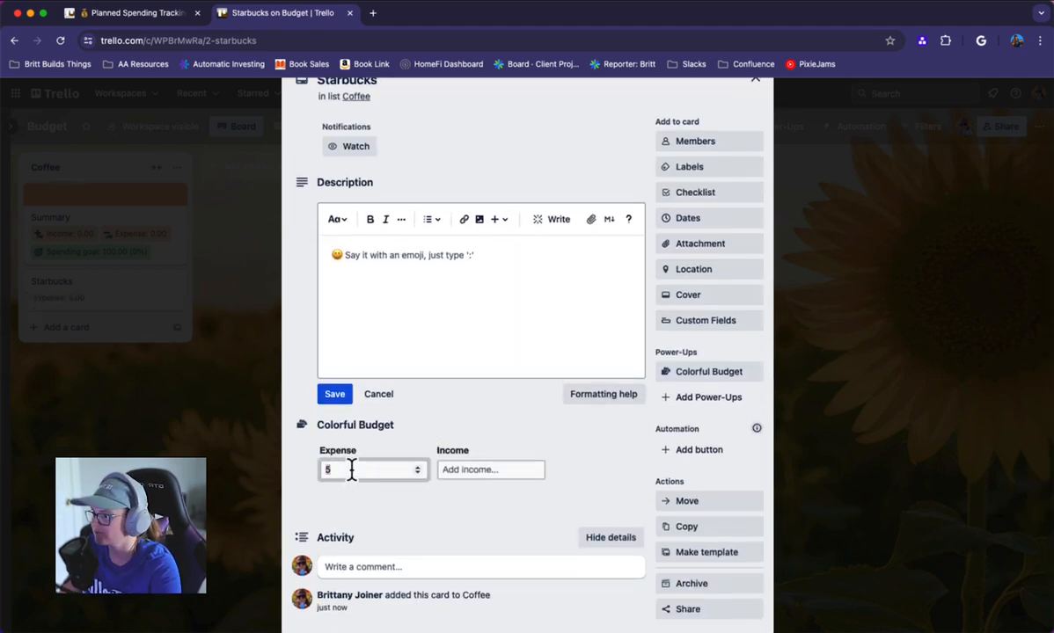
click(353, 513)
click(129, 301)
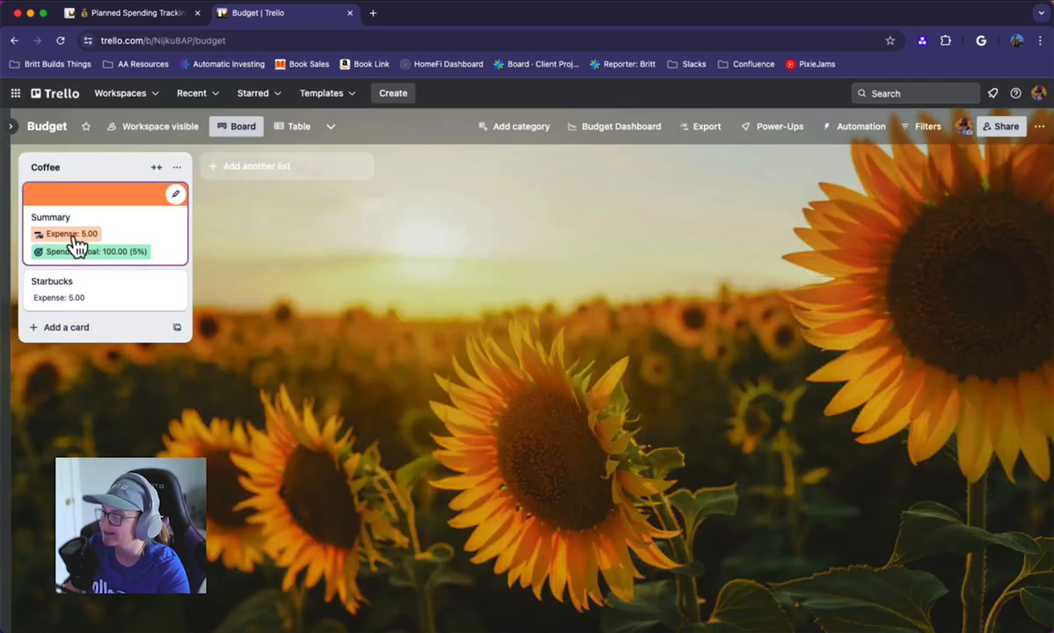
Step: Add a card titled Dunkin to the Coffee list and record an expense of 3 on it
click(71, 327)
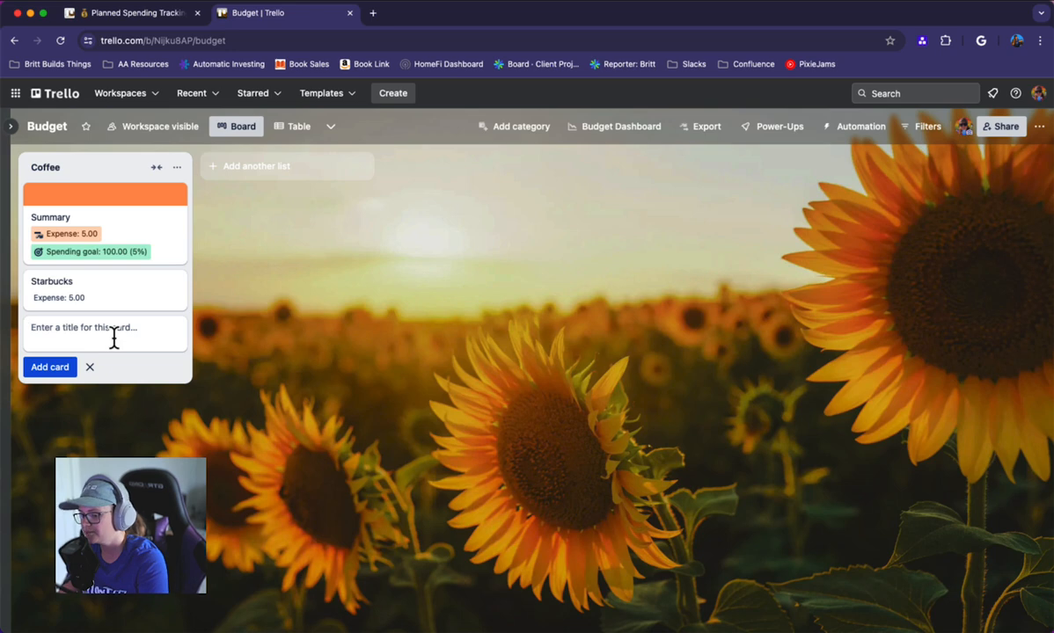
text(Dunkin)
key(Return)
click(52, 327)
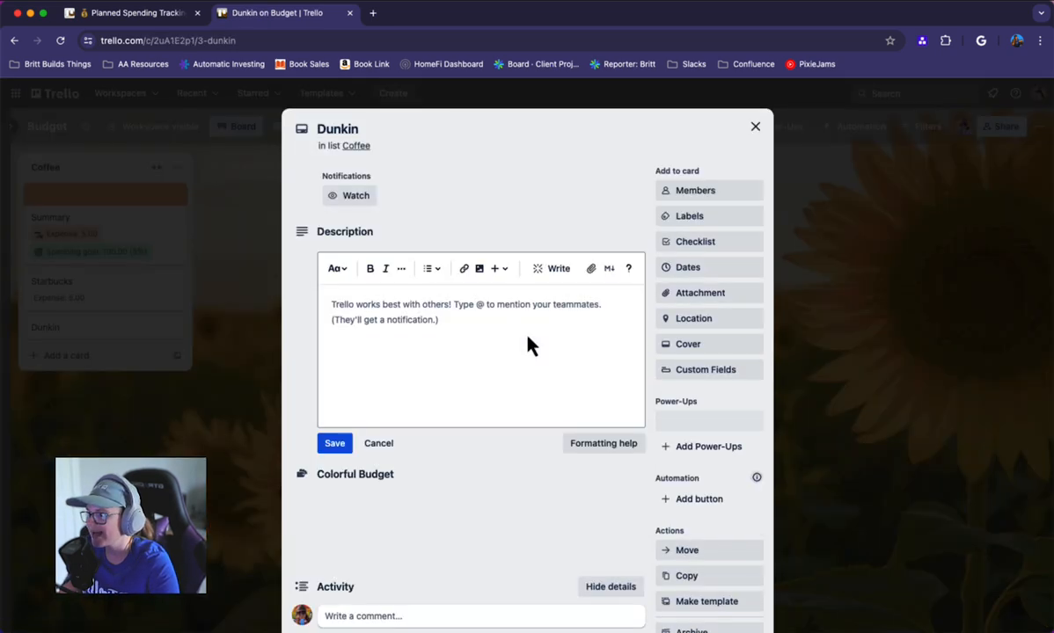
click(350, 518)
text(3)
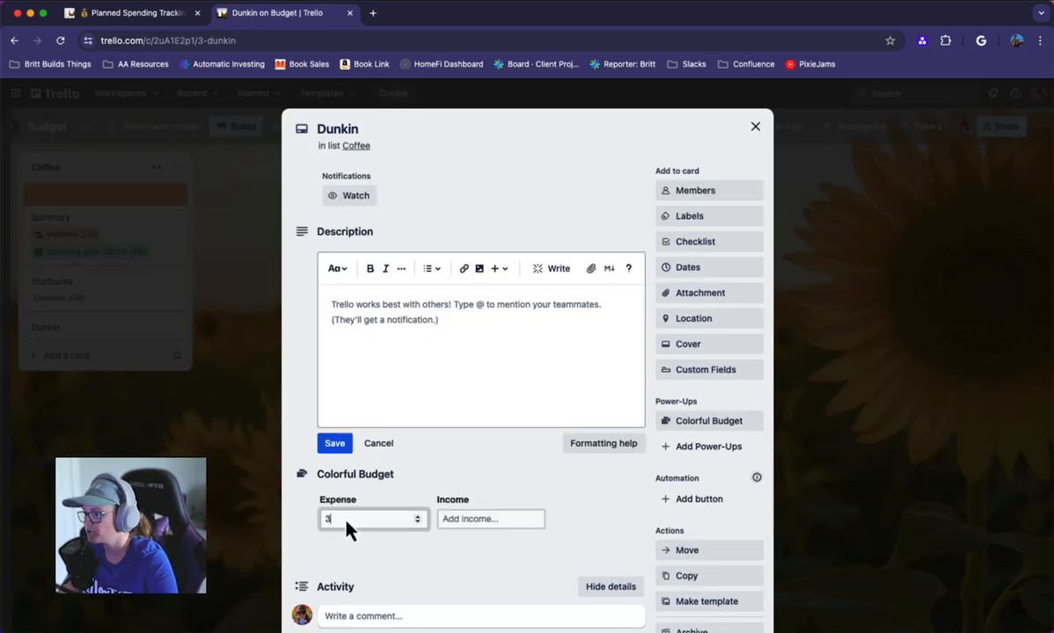
click(210, 552)
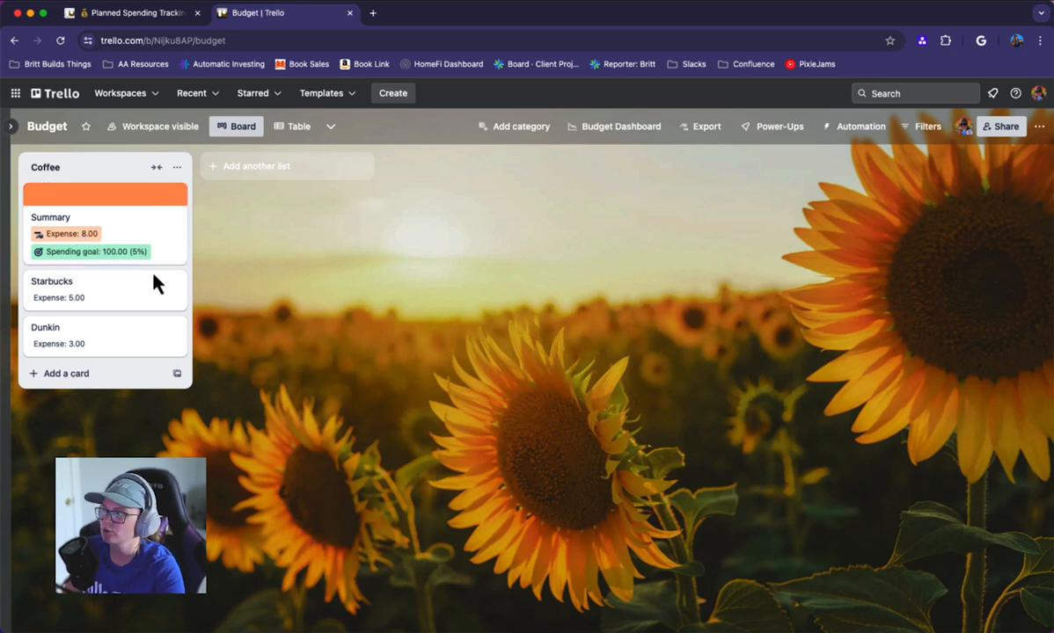
Step: In the Colorful Budget settings of the Dunkin card, enable custom fields for storing expenses and incomes and configure them automatically
click(103, 340)
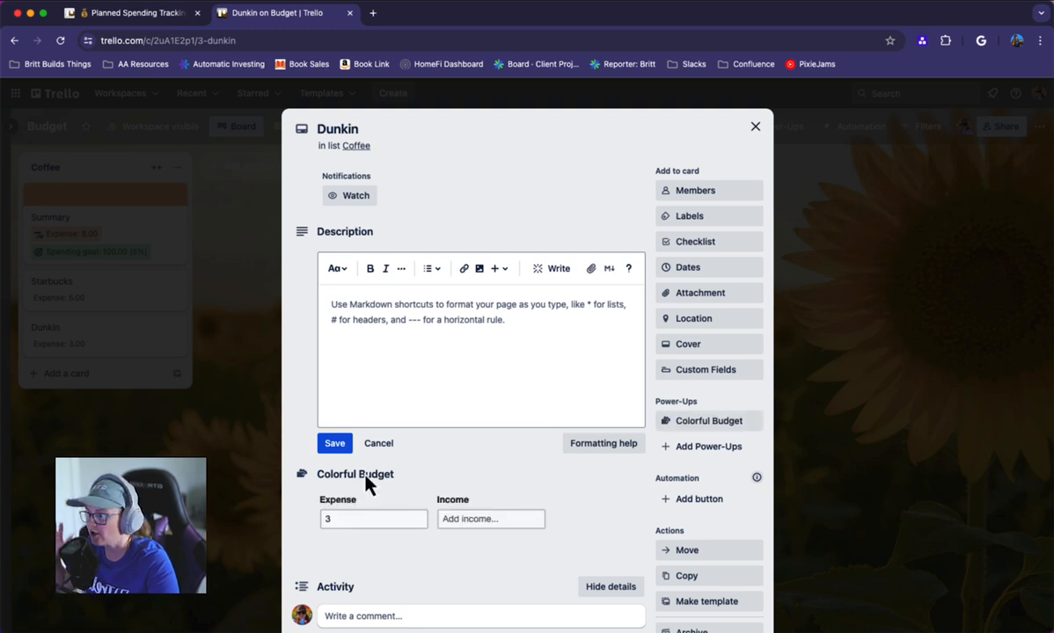
click(715, 425)
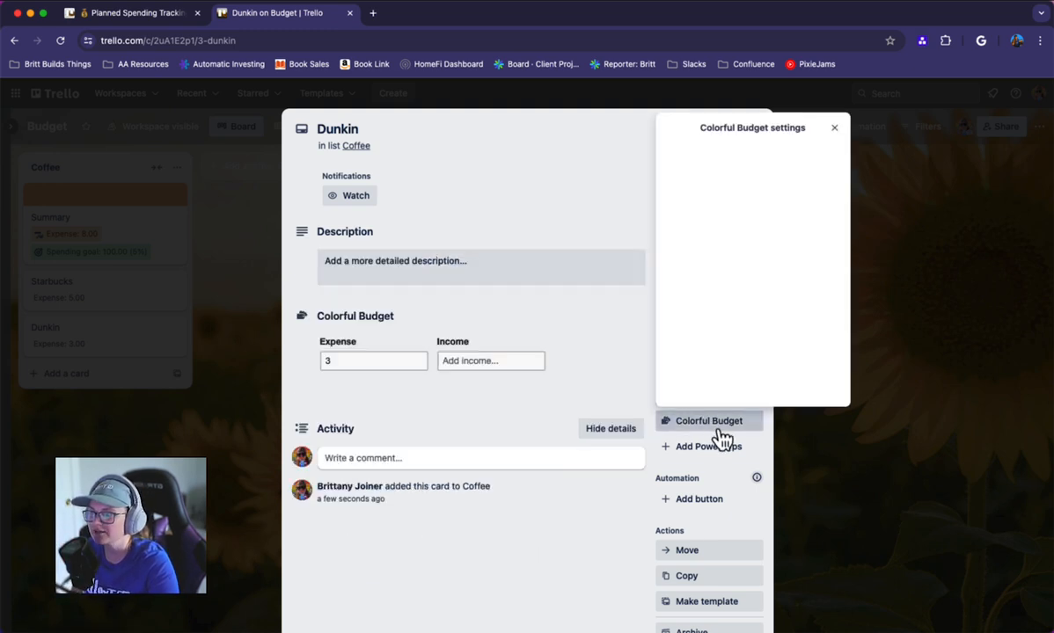
click(675, 239)
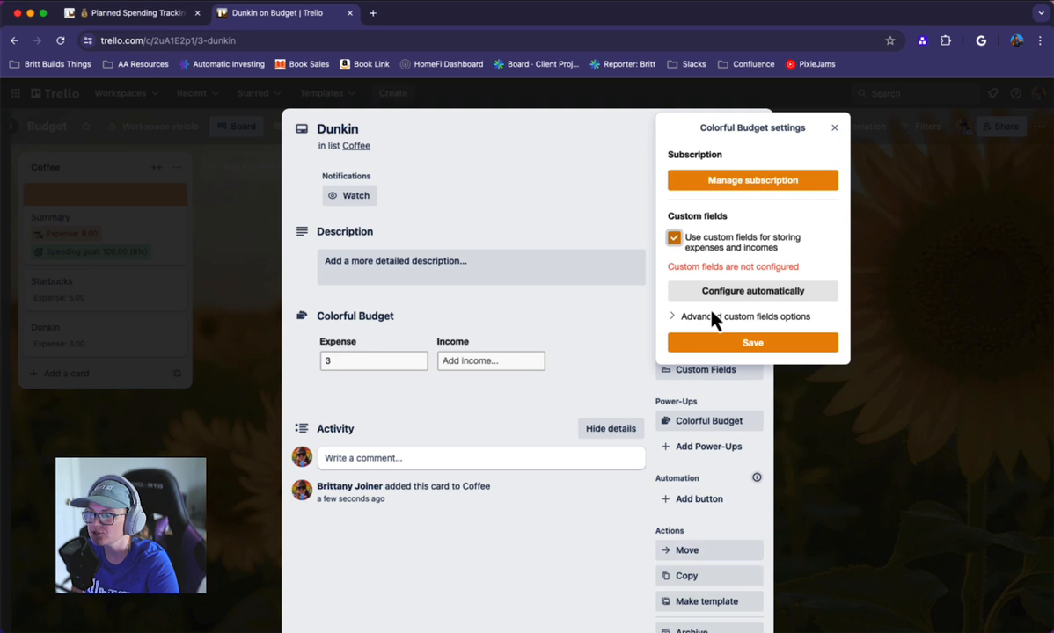
click(737, 293)
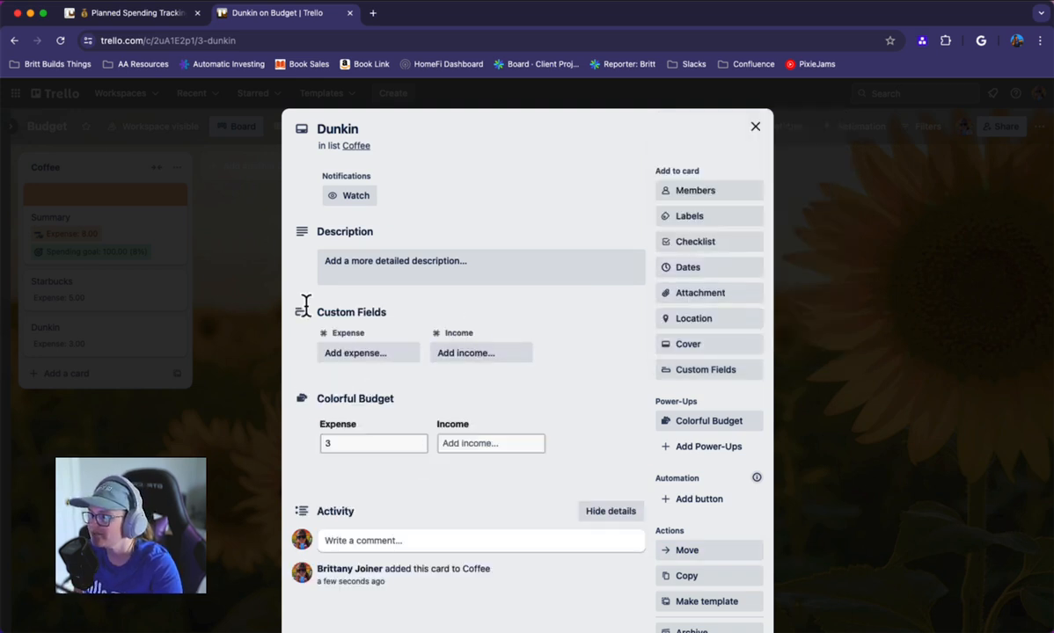
Step: Set the Expense custom field on the Dunkin card to 3 and return to the board
click(350, 353)
text(3)
click(568, 401)
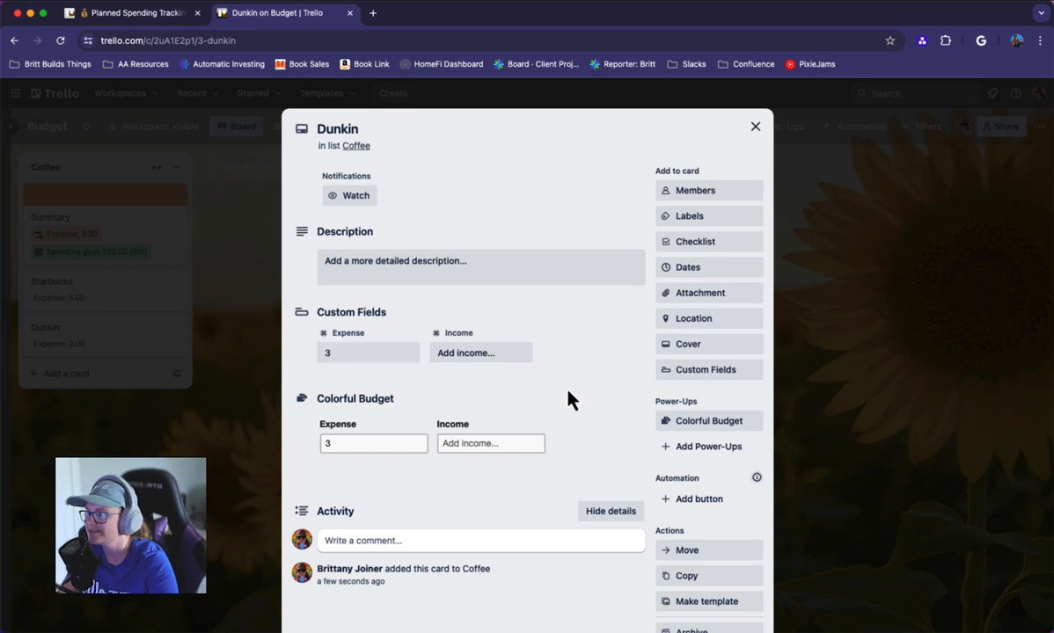
click(240, 477)
Step: Set the Expense custom field on the Starbucks card to 5 and close the card
click(114, 308)
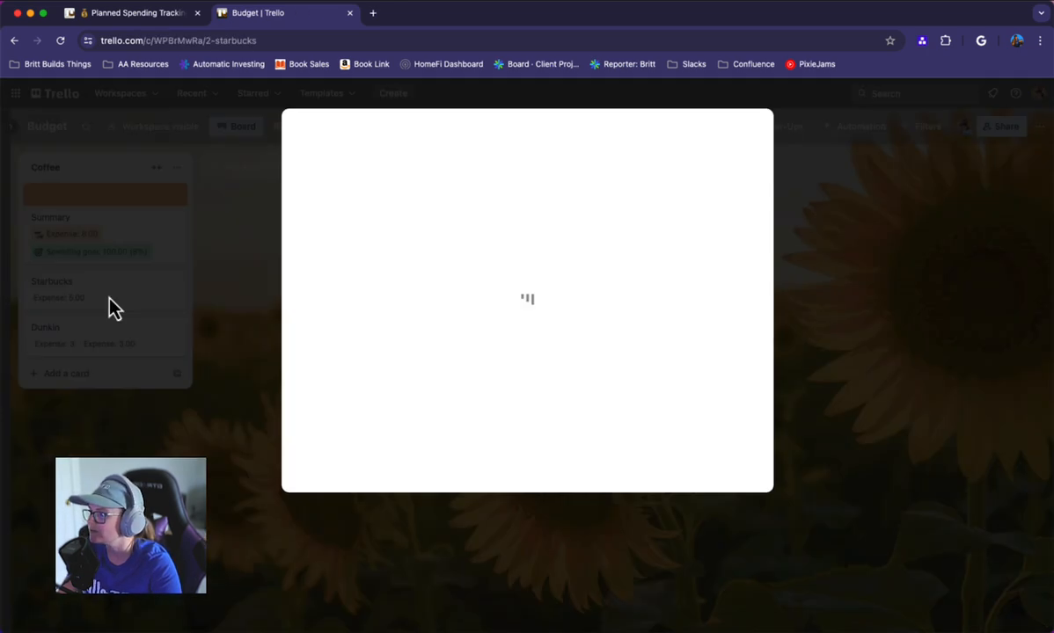
click(363, 510)
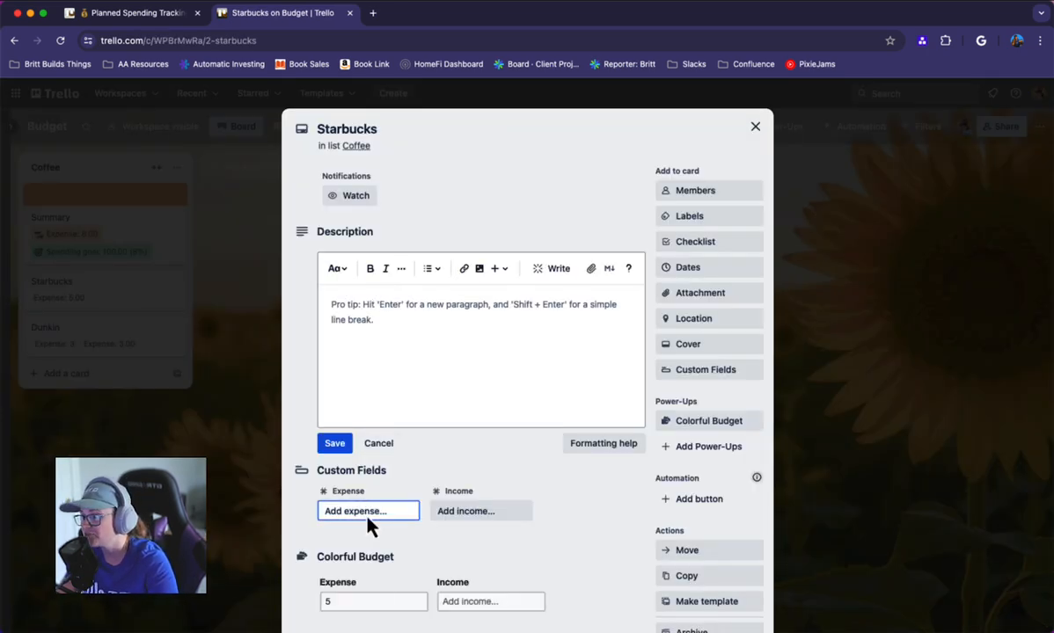
text(5)
click(576, 545)
click(236, 544)
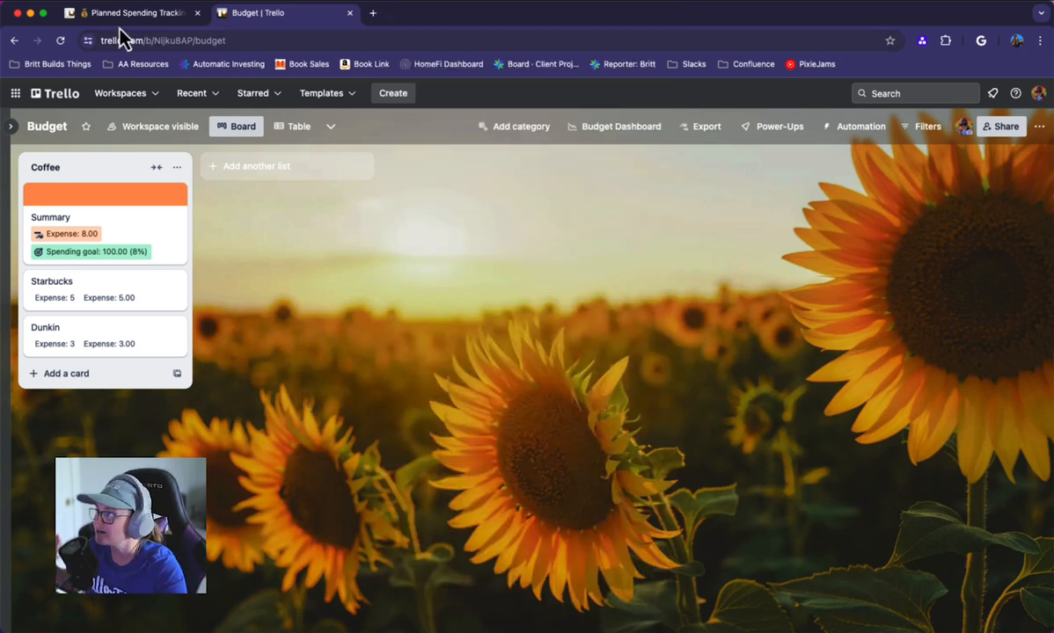
Step: Switch to the Planned Spending Tracking (Budget 2024) board and open its Budget Dashboard
click(117, 22)
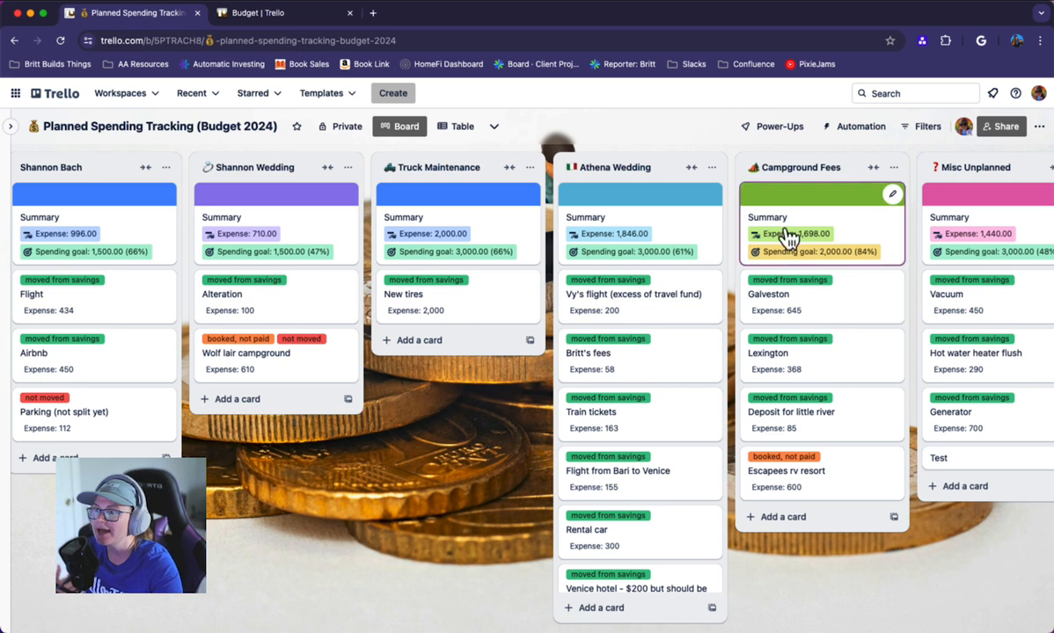
click(774, 128)
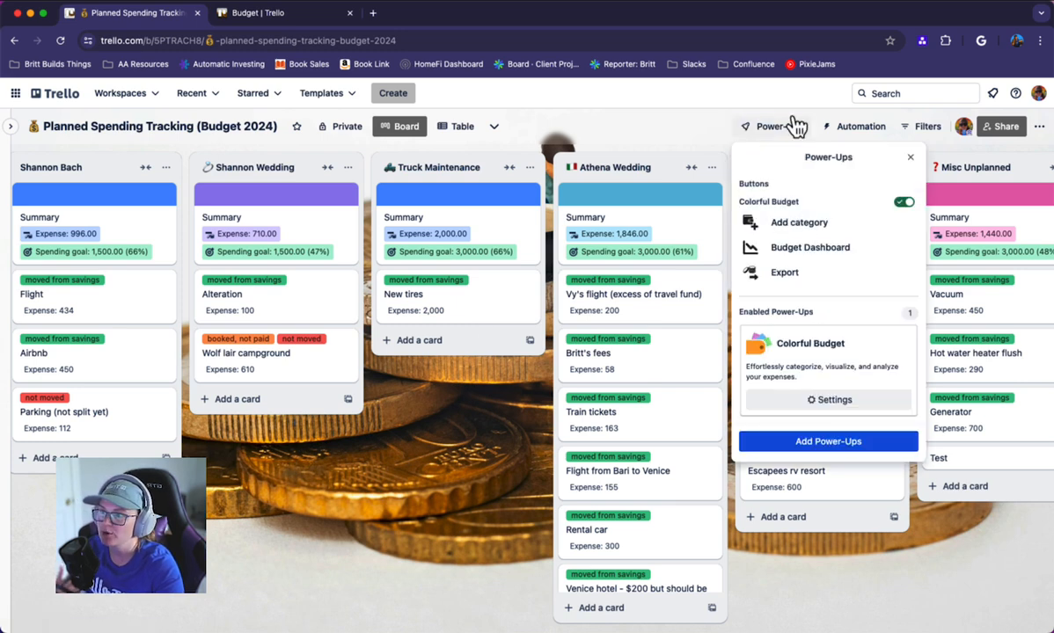
click(796, 247)
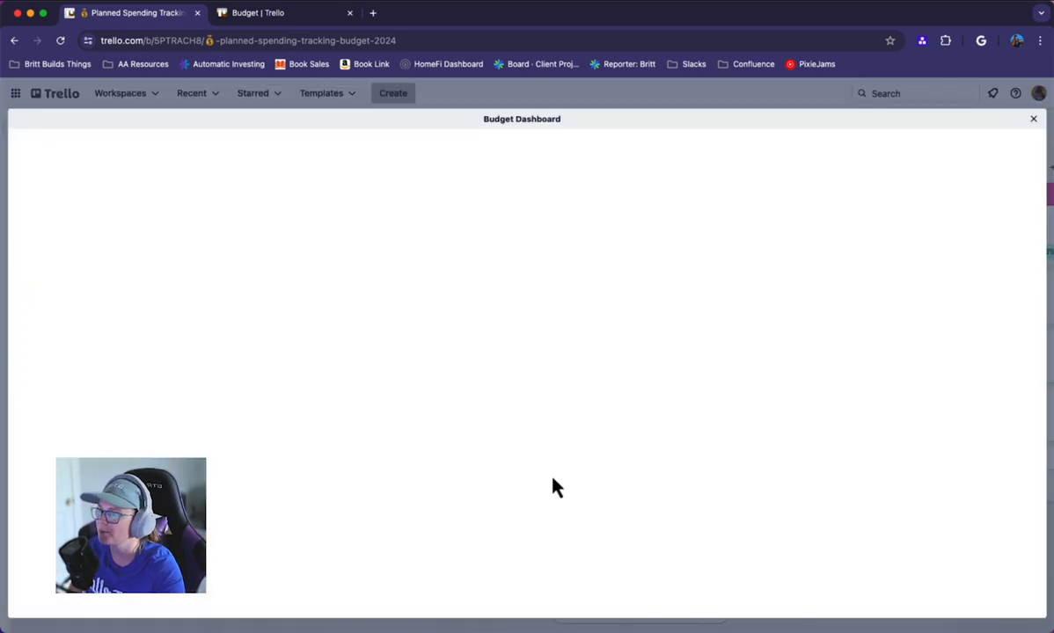
Step: Review the overview, burndown, category expense and spending goal charts plus the filter options, and close the dashboard
scroll(514, 411, down, 1)
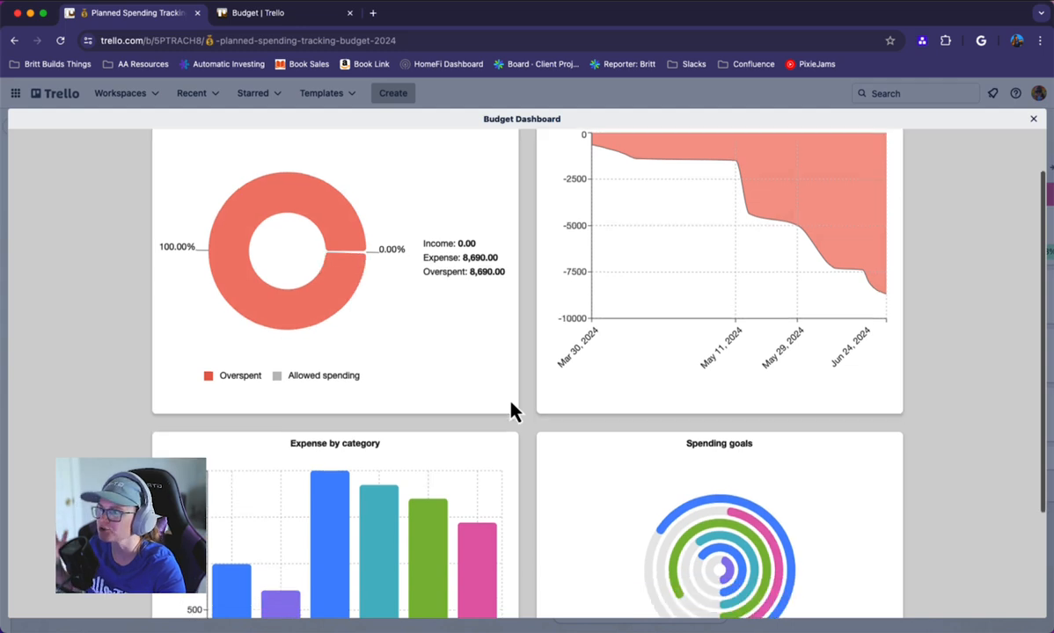
scroll(514, 411, down, 2)
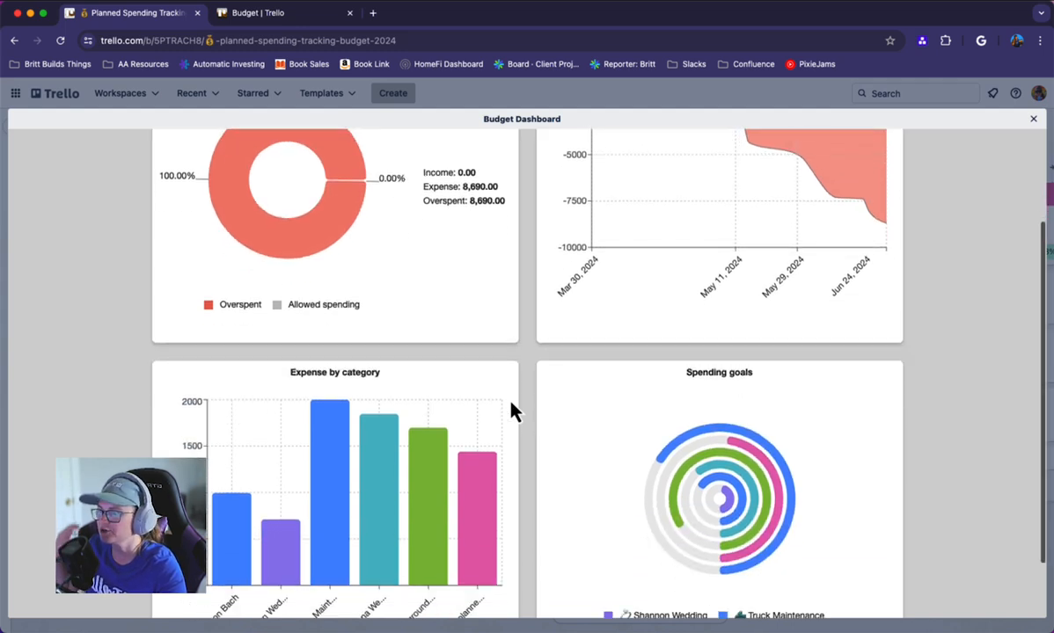
scroll(514, 411, down, 2)
mouse_move(721, 376)
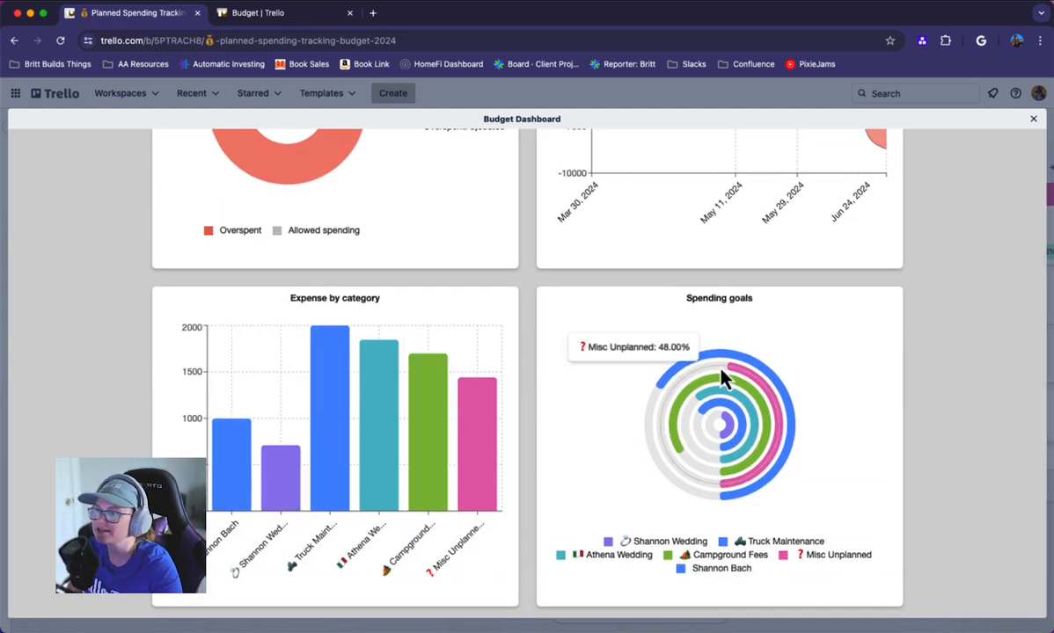
scroll(865, 376, up, 3)
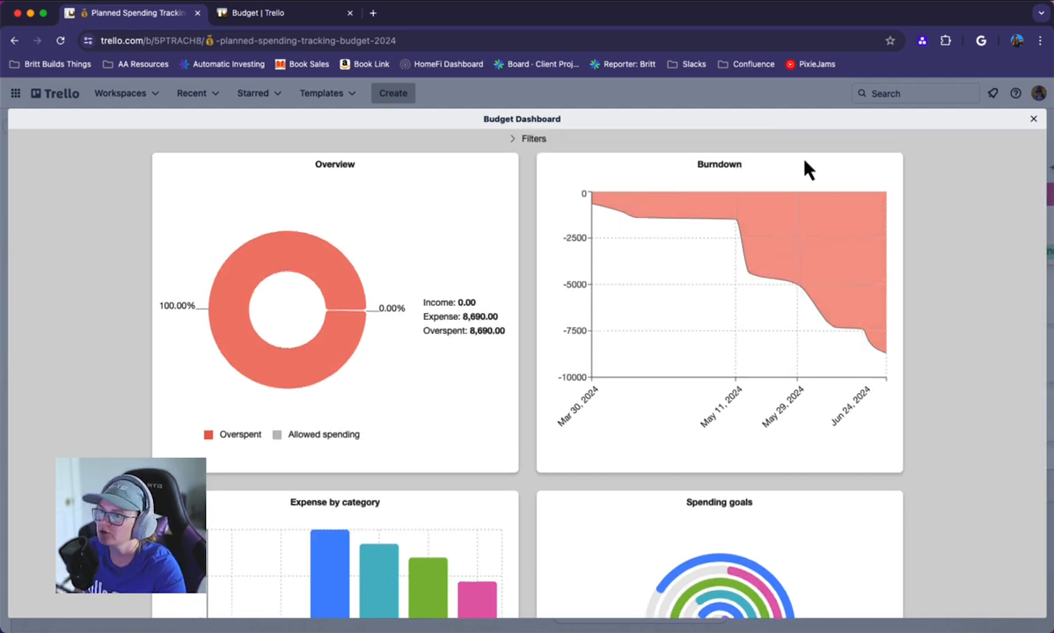
click(534, 139)
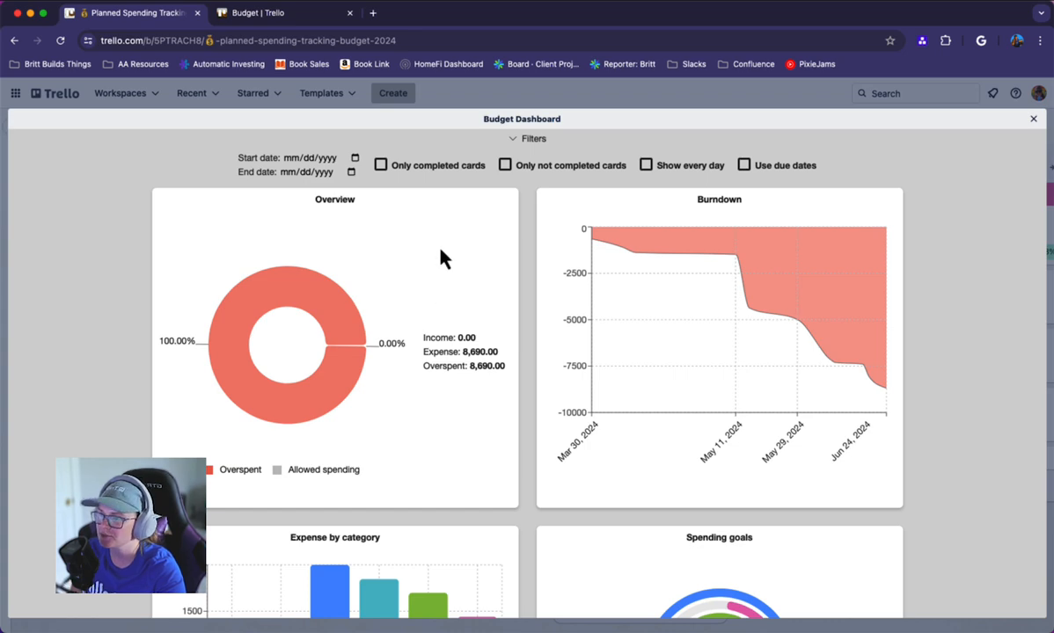
click(1034, 119)
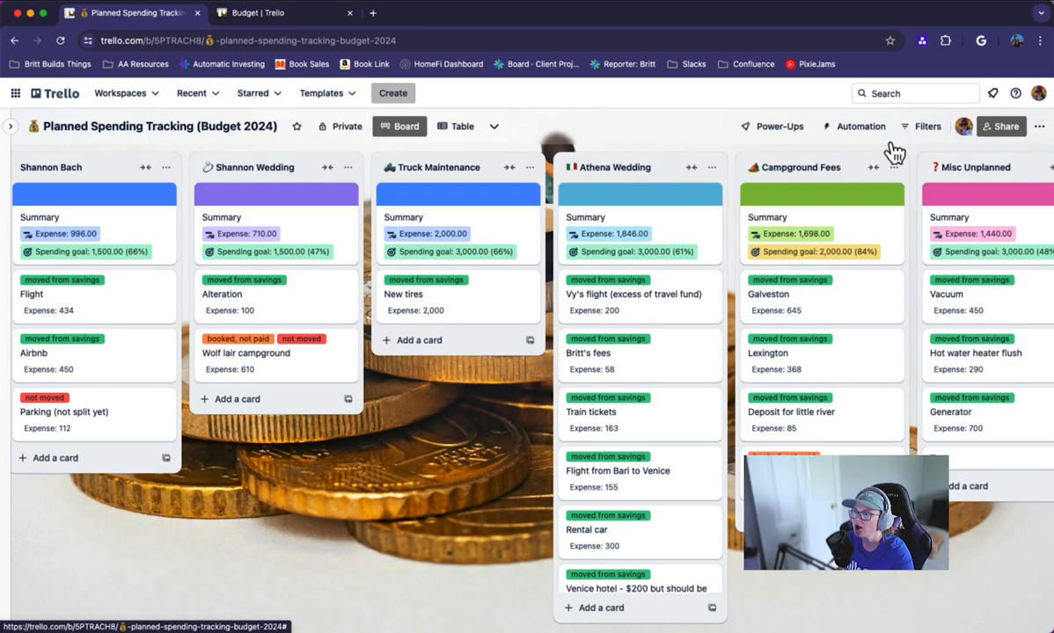
Step: Open the Colorful Budget export options for the Planned Spending Tracking board
click(785, 128)
click(791, 130)
click(790, 131)
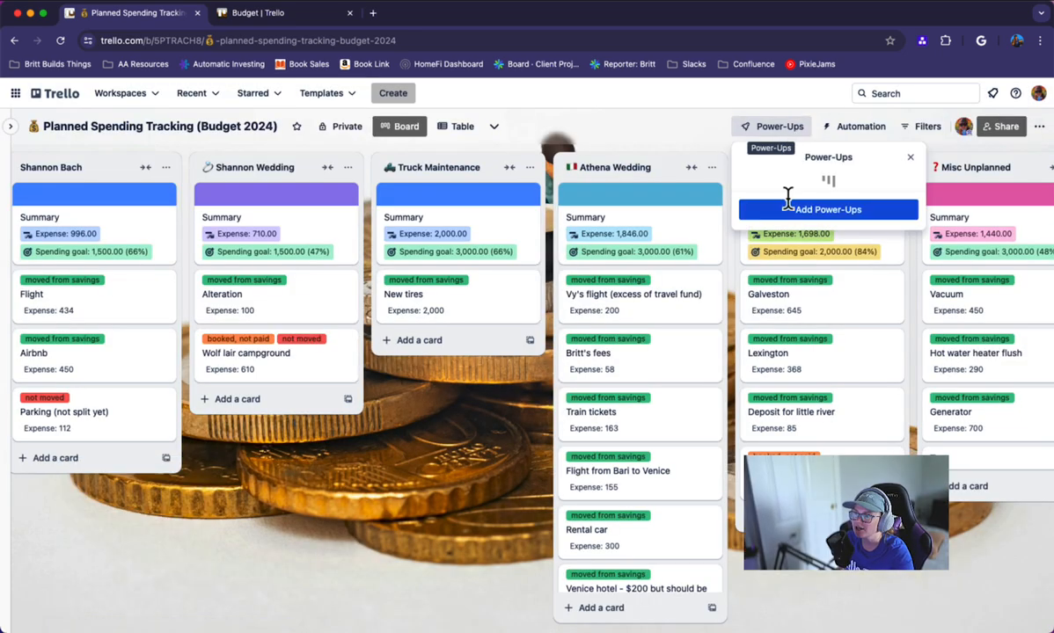
click(789, 275)
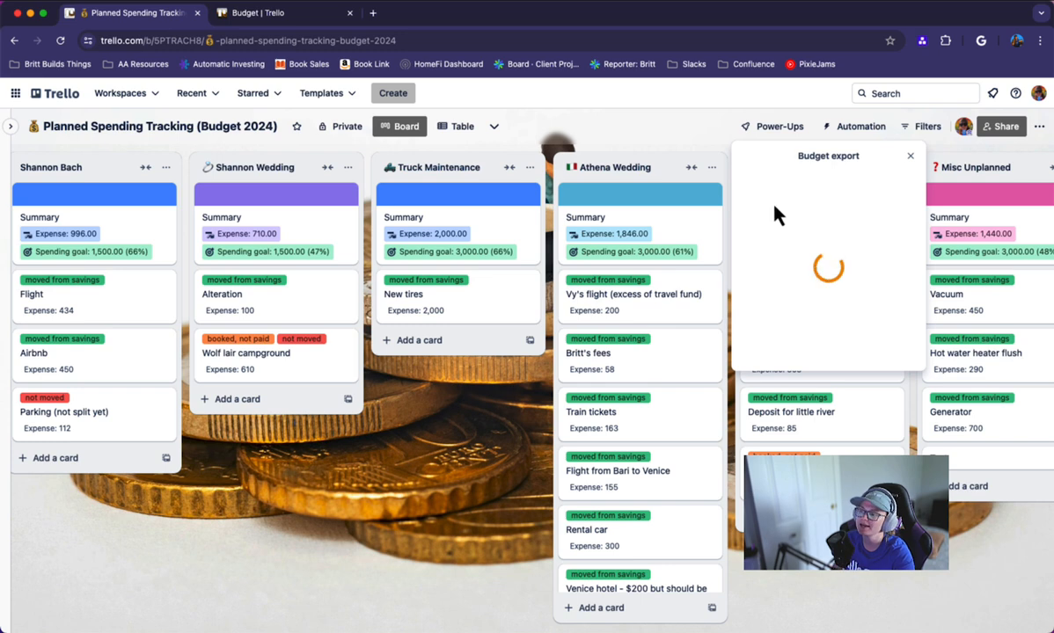